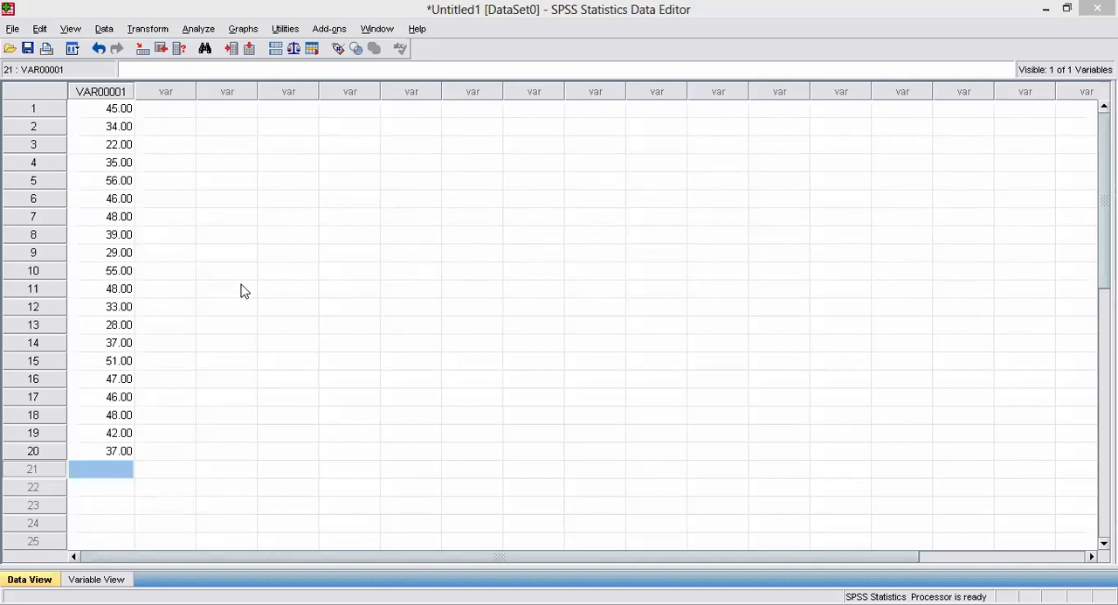
# Compare the VAR00001 data column with its variable definition.
pyautogui.click(127, 308)
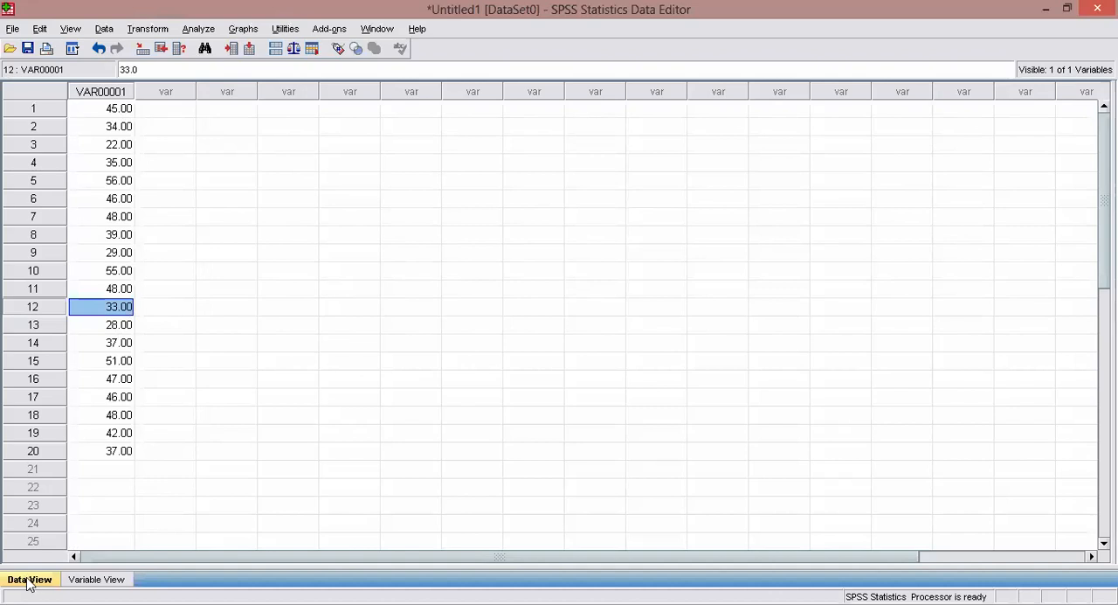
pyautogui.click(96, 580)
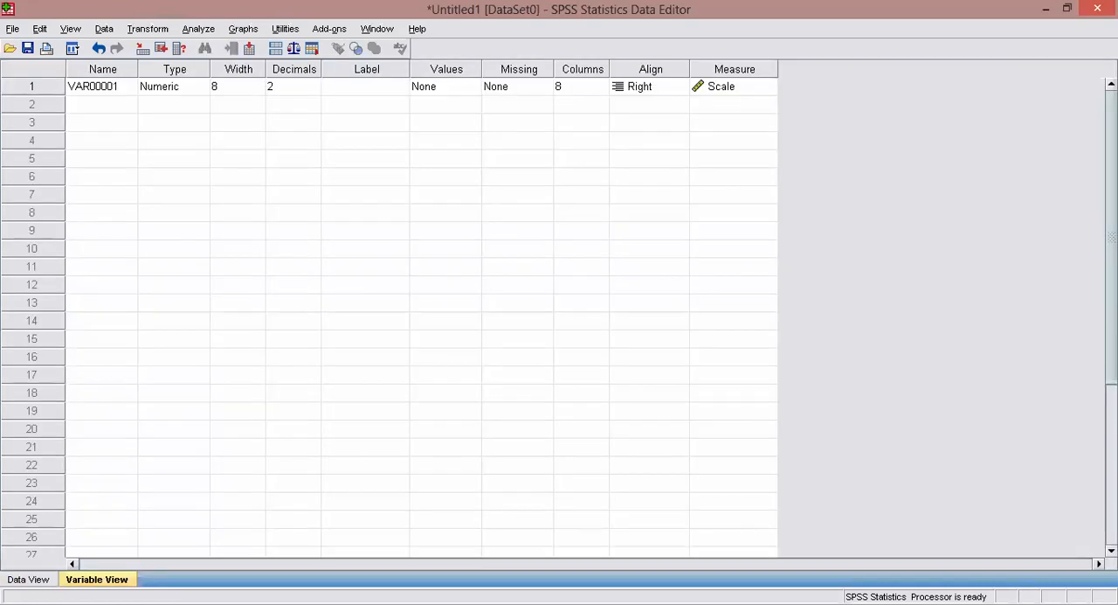
pyautogui.click(39, 580)
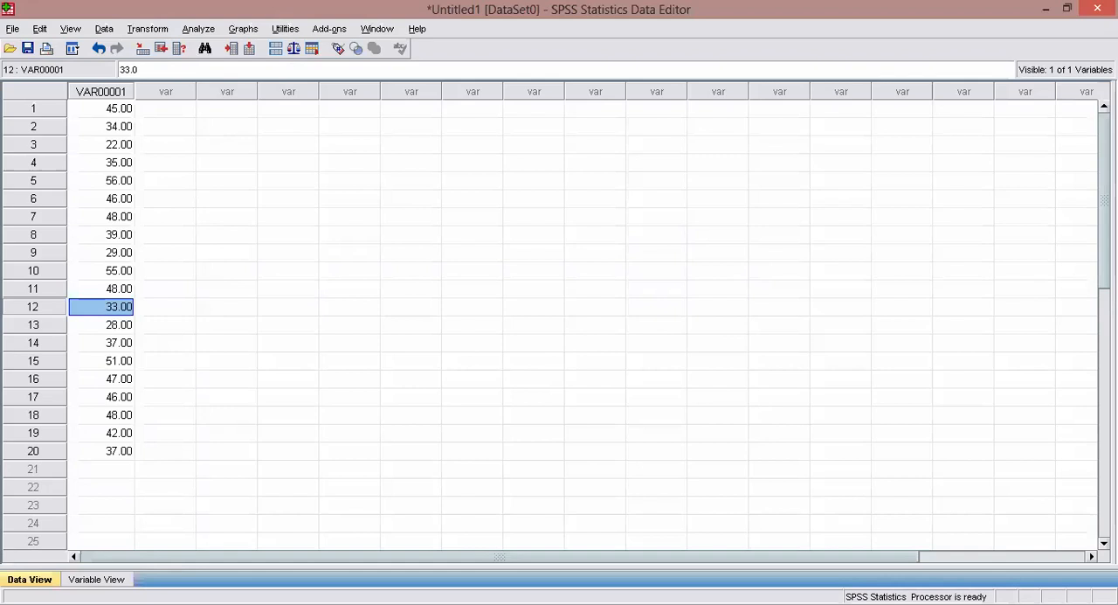
pyautogui.click(124, 579)
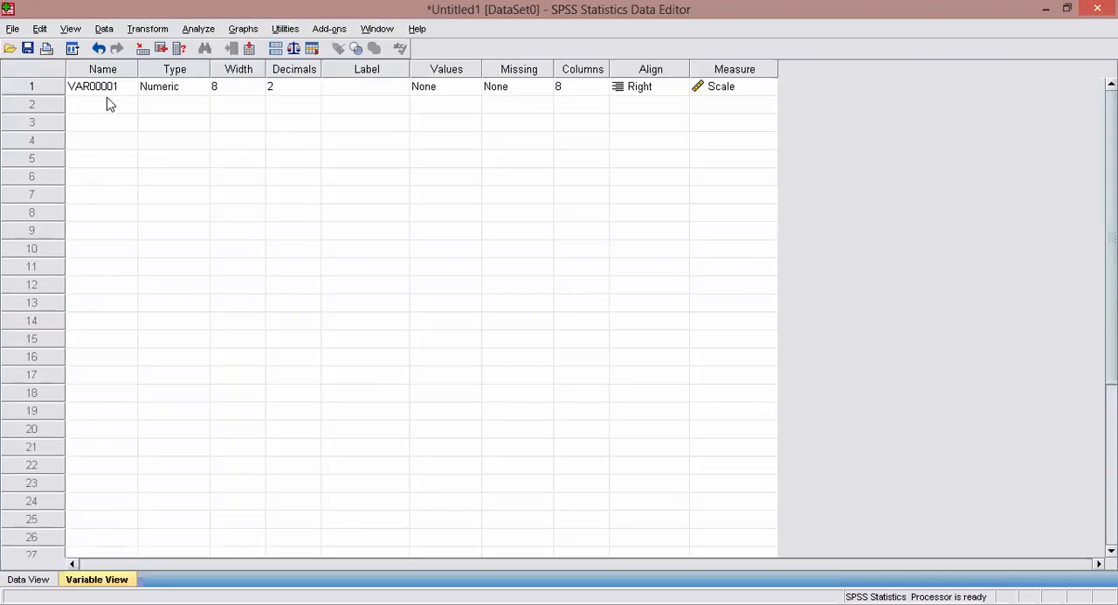
pyautogui.click(24, 581)
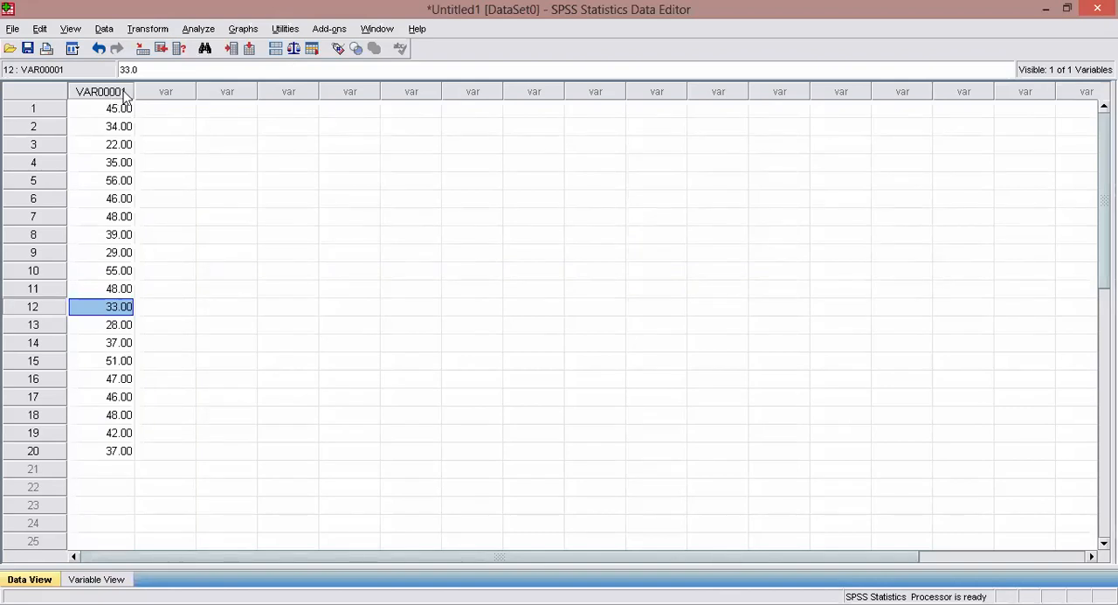
# Rename the variable VAR00001 to Weights in its variable definition.
pyautogui.click(103, 578)
pyautogui.click(105, 95)
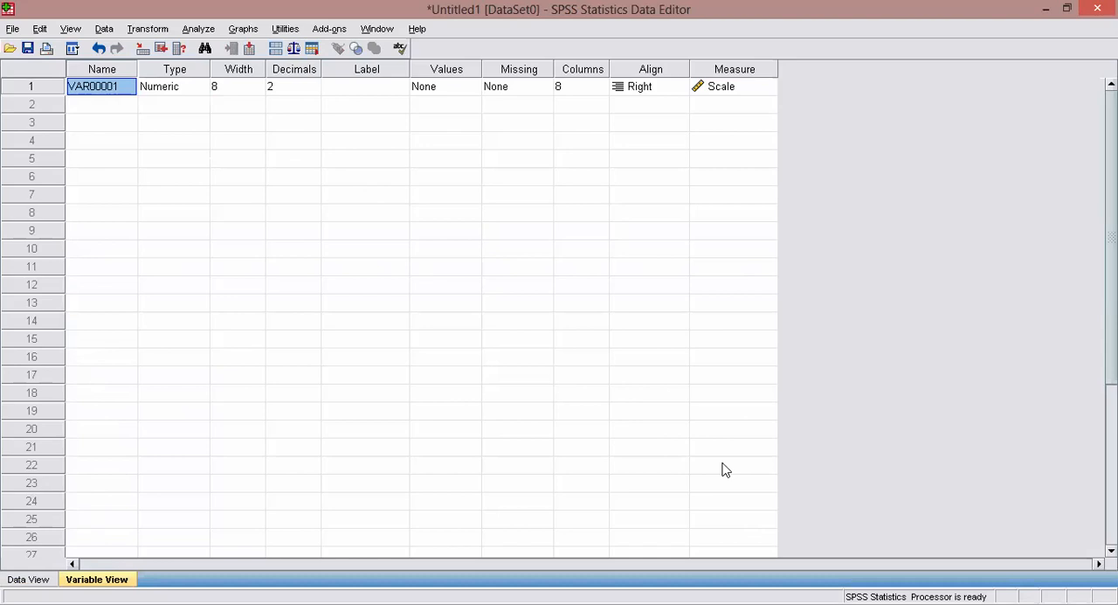
pyautogui.write('W')
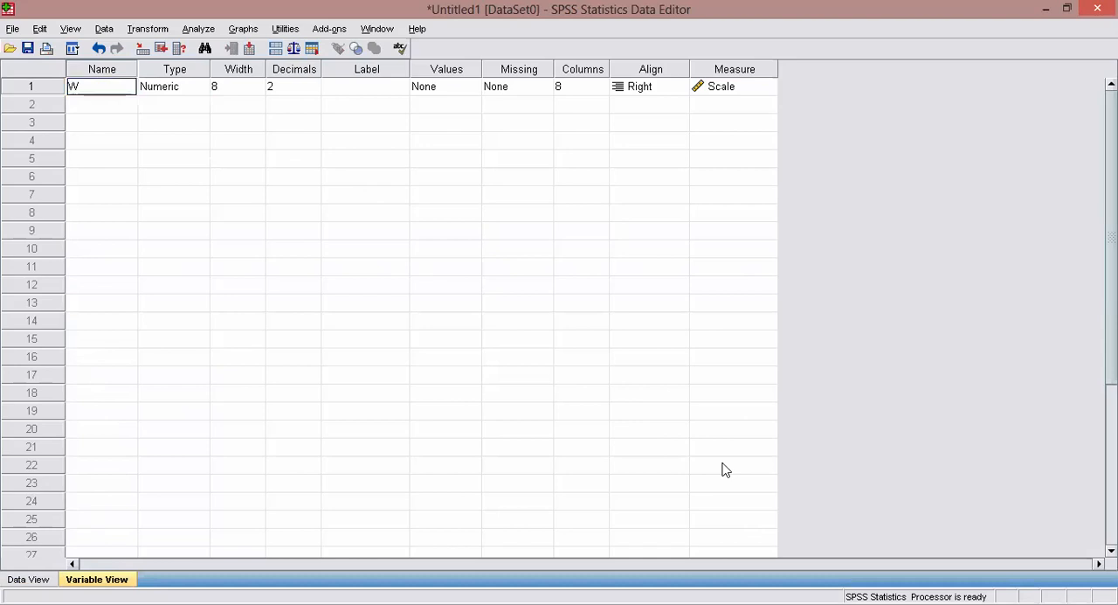
pyautogui.write('eights')
# Review the variable type options for Weights and keep the Numeric type.
pyautogui.click(184, 93)
pyautogui.click(198, 88)
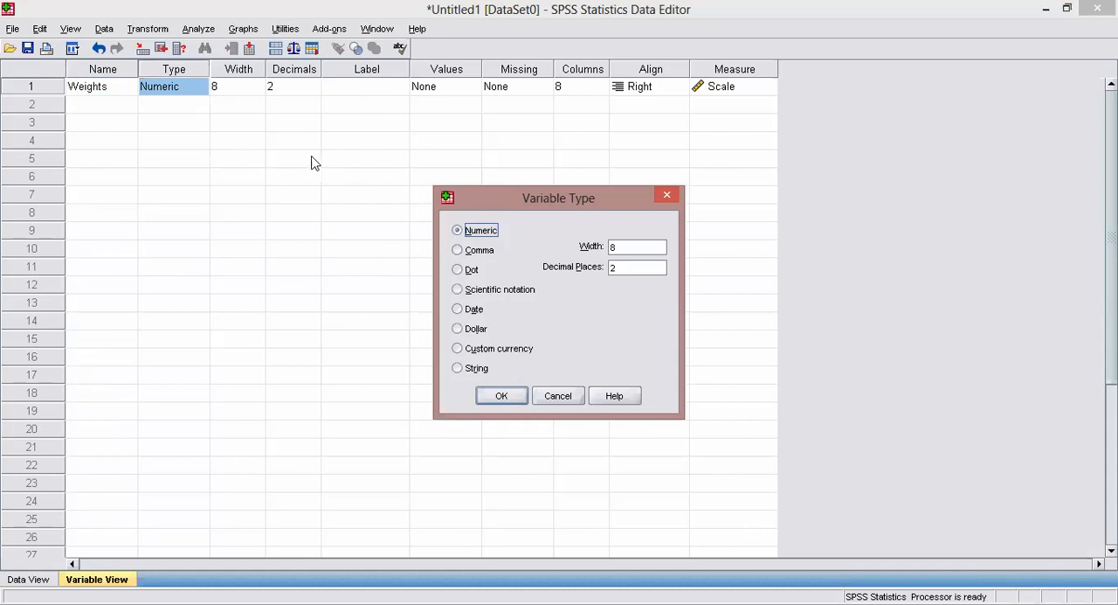
pyautogui.click(560, 397)
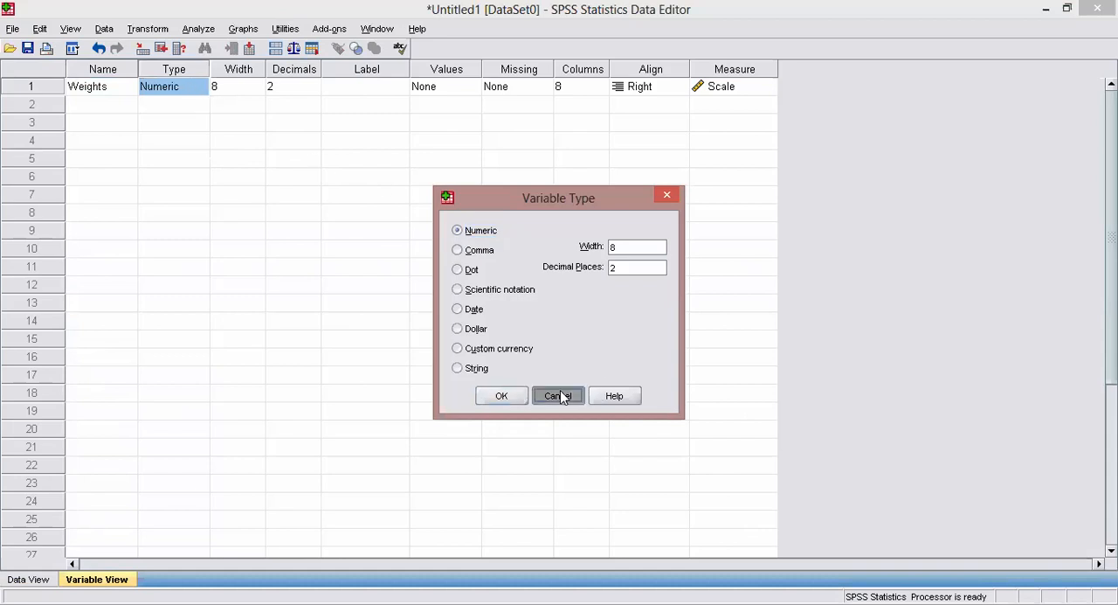
pyautogui.click(198, 89)
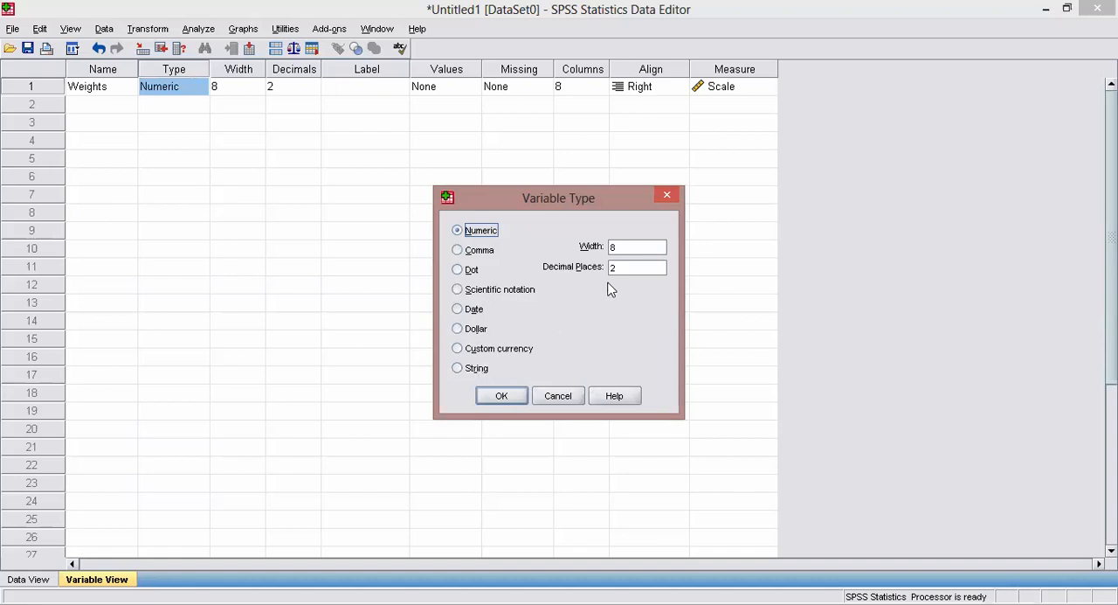
pyautogui.click(496, 394)
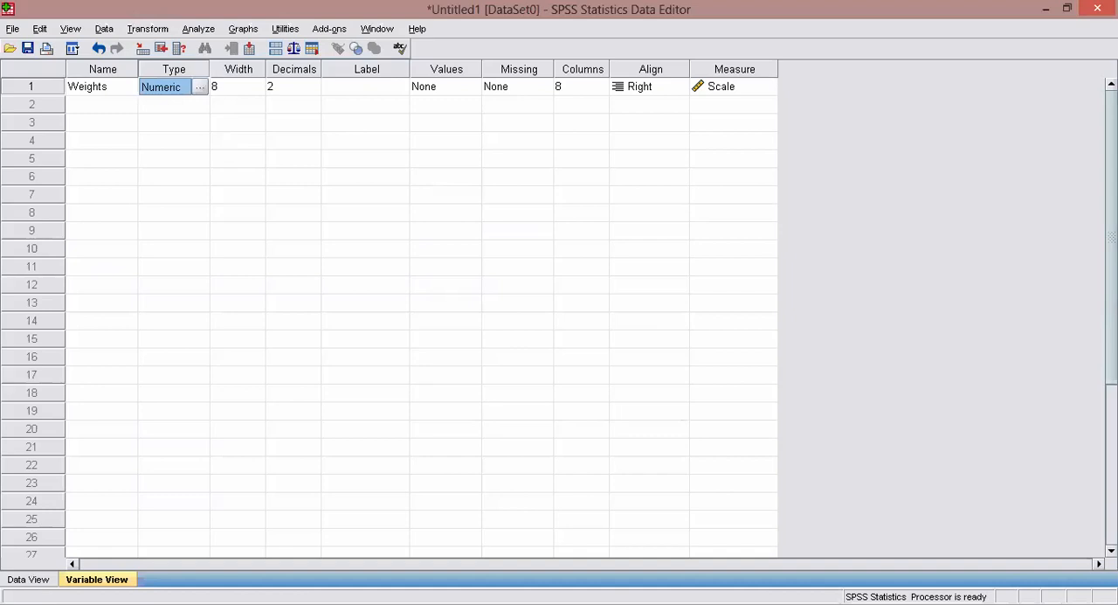
# Examine the Name, Type and Width attributes of the Weights variable alongside its data column.
pyautogui.click(54, 579)
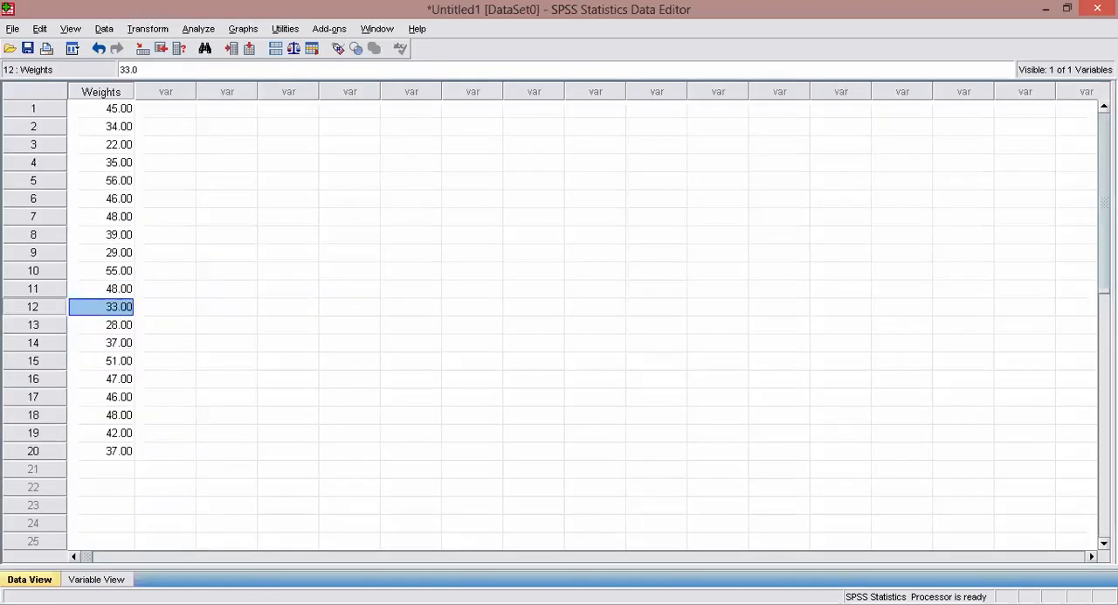
pyautogui.click(76, 580)
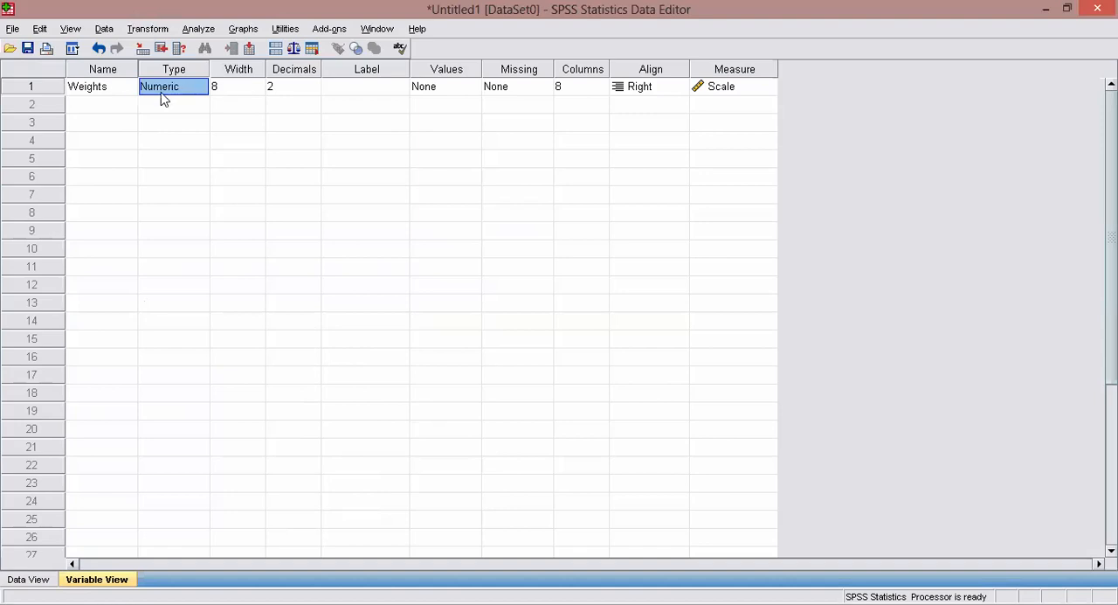
pyautogui.click(119, 87)
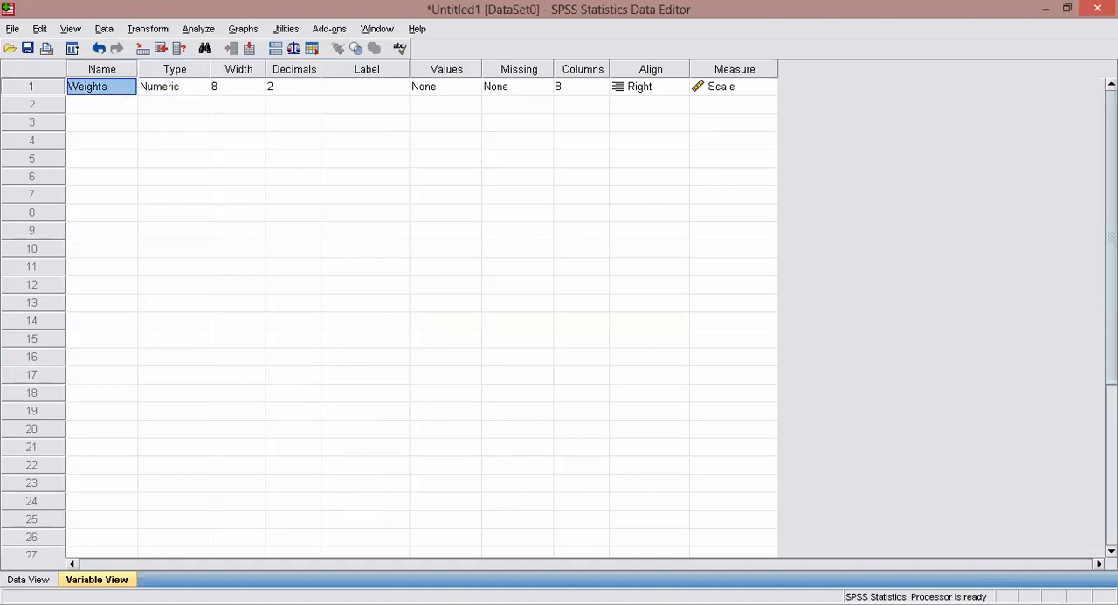
pyautogui.click(30, 578)
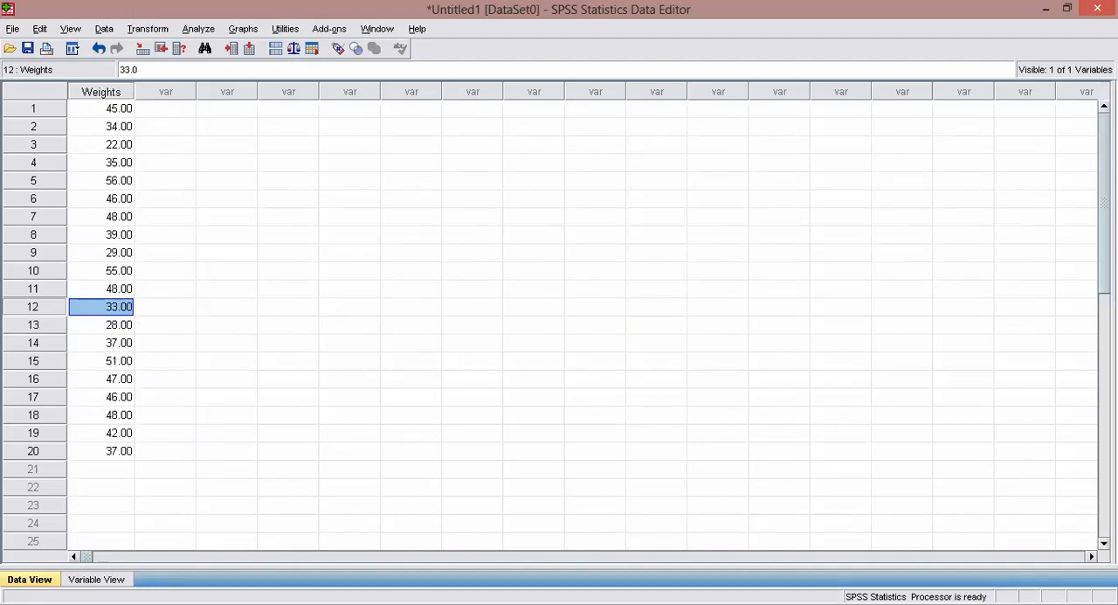
pyautogui.click(100, 578)
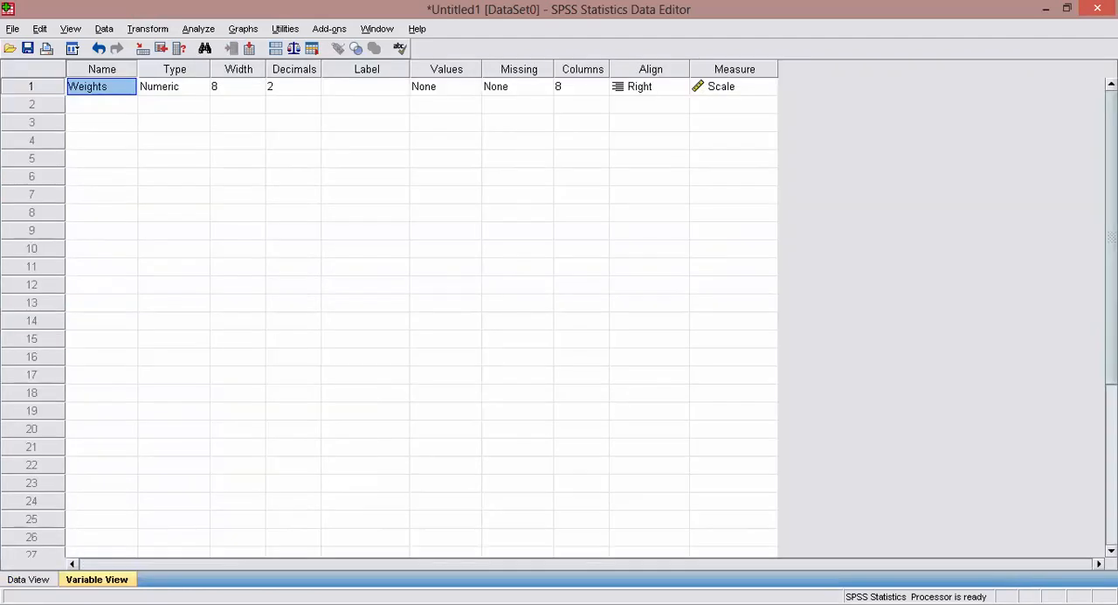
pyautogui.click(108, 71)
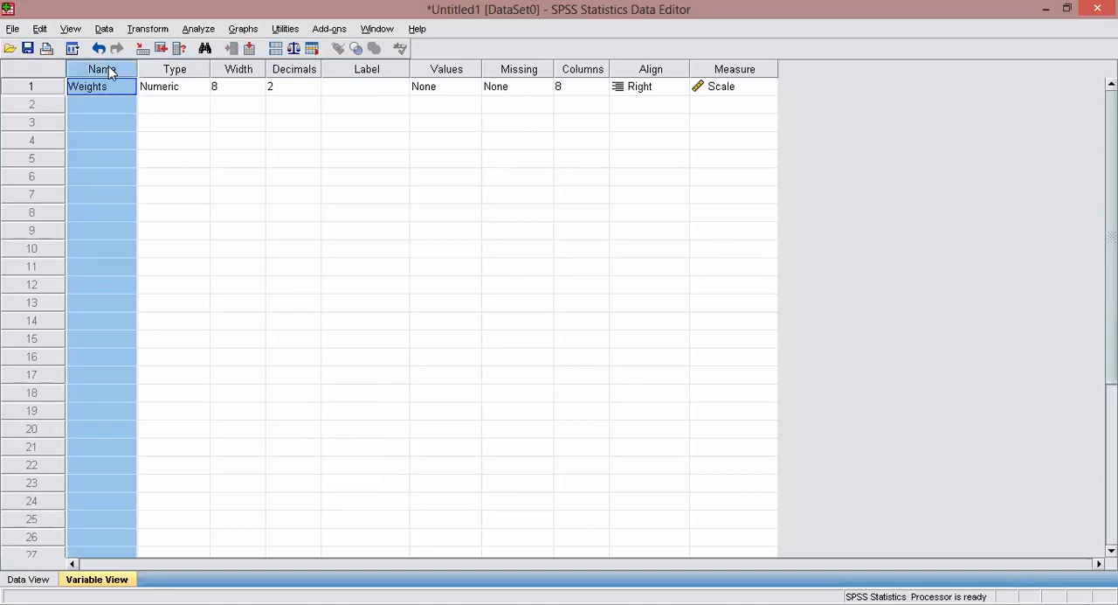
pyautogui.click(176, 70)
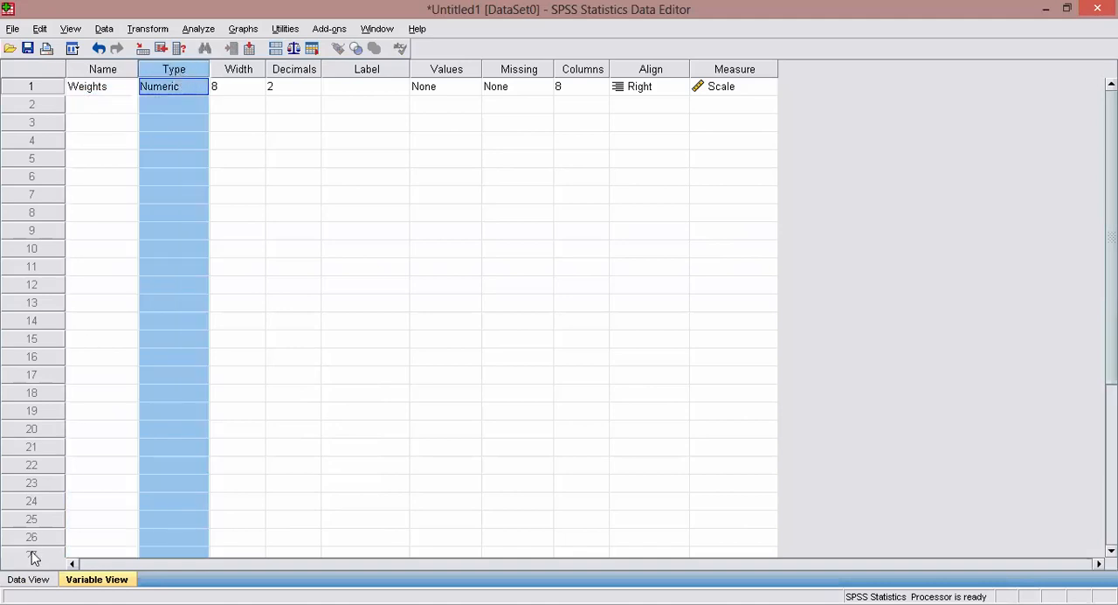
pyautogui.click(237, 87)
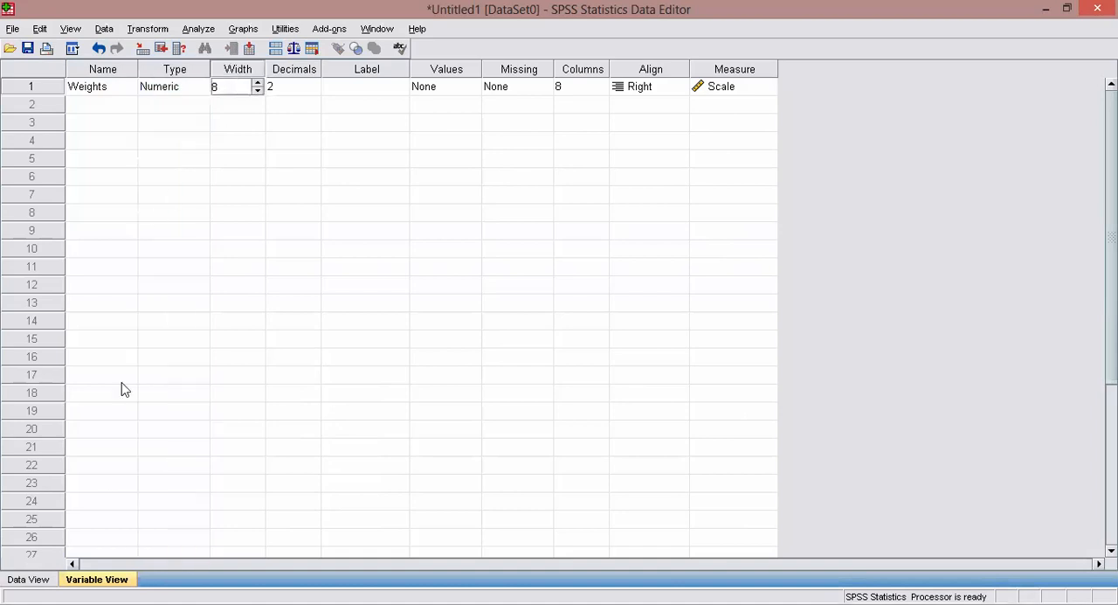
pyautogui.click(28, 580)
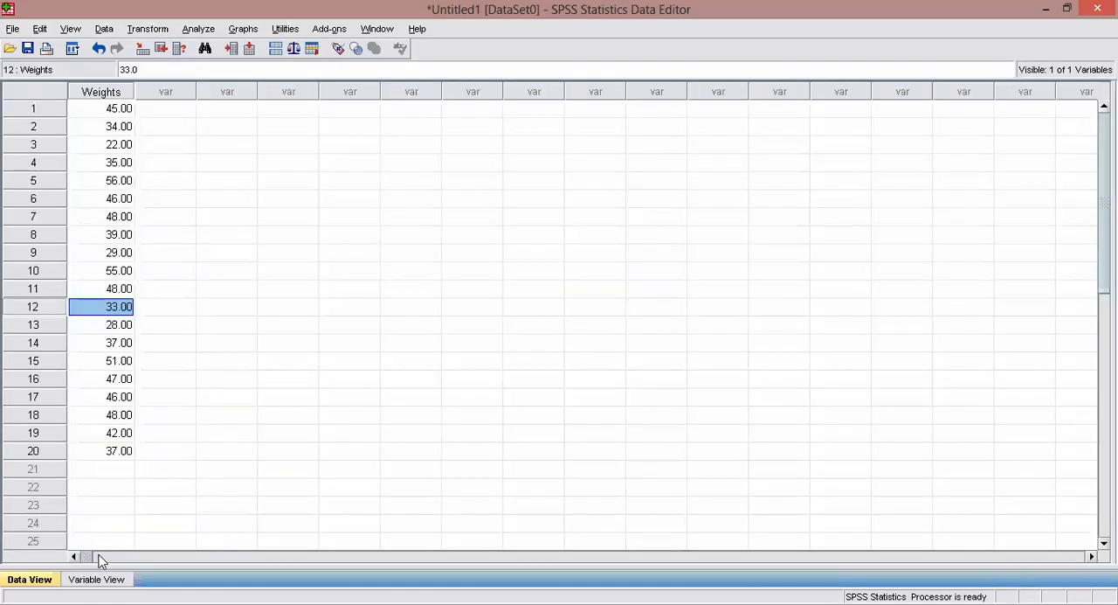
pyautogui.click(98, 579)
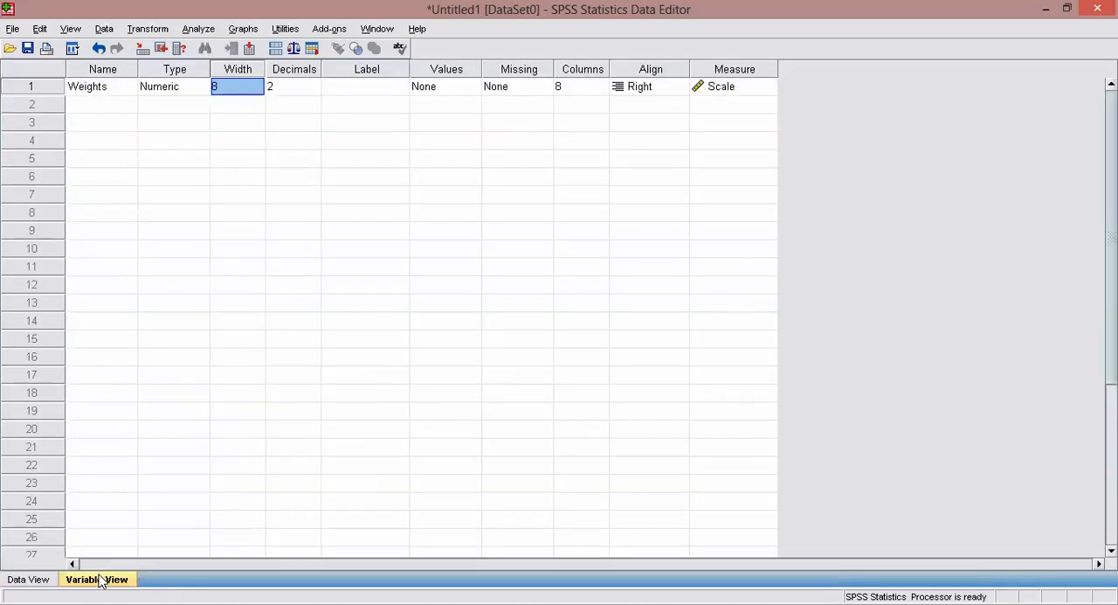
# Examine the Decimals attribute of Weights and how it displays in the first four data values.
pyautogui.click(287, 90)
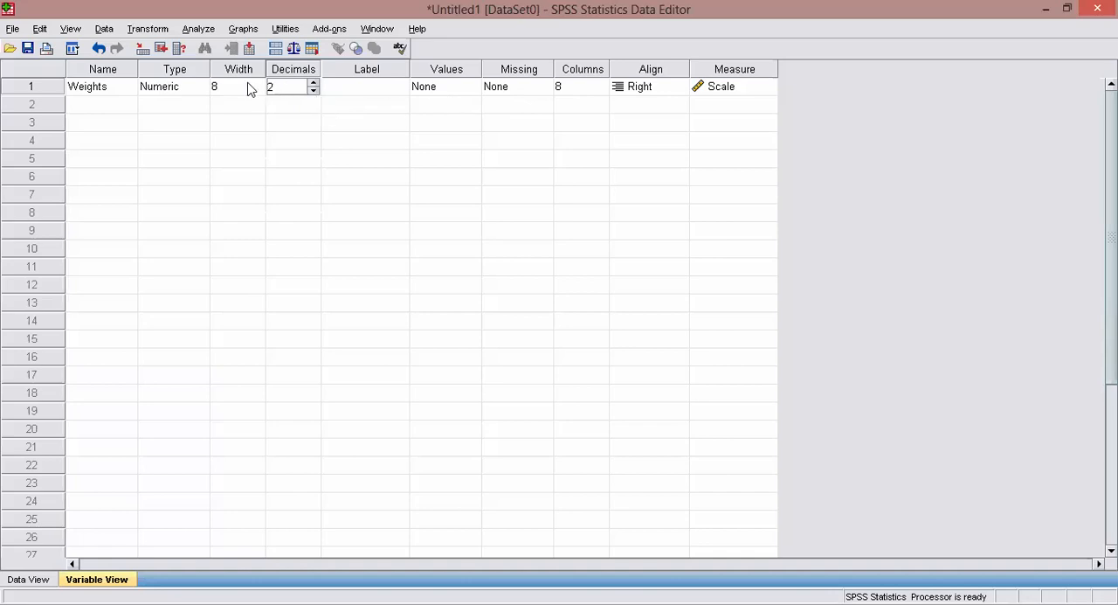
pyautogui.click(124, 91)
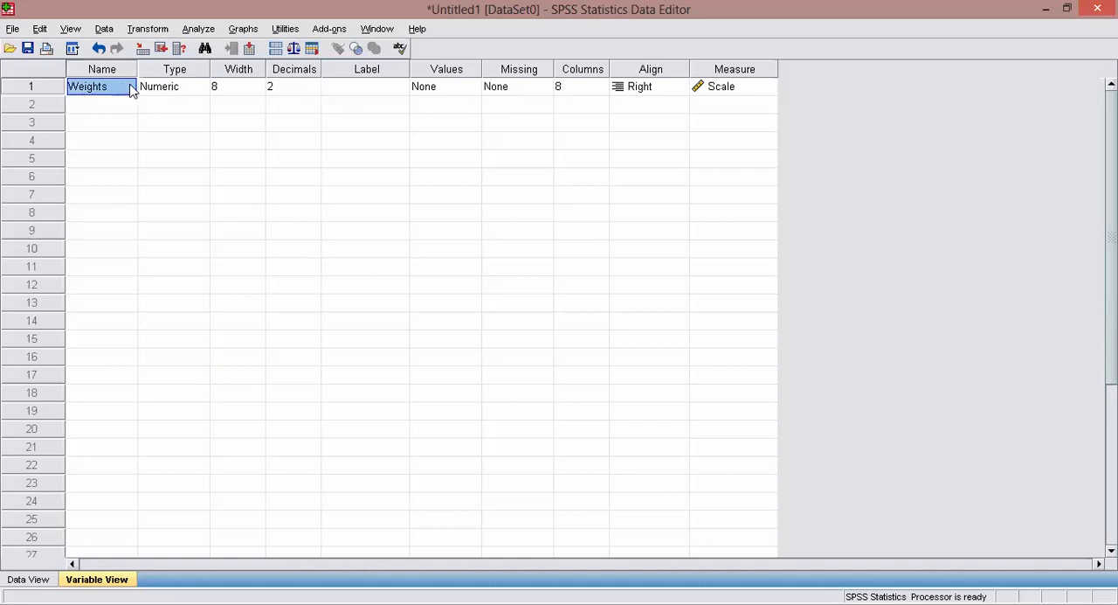
pyautogui.click(288, 86)
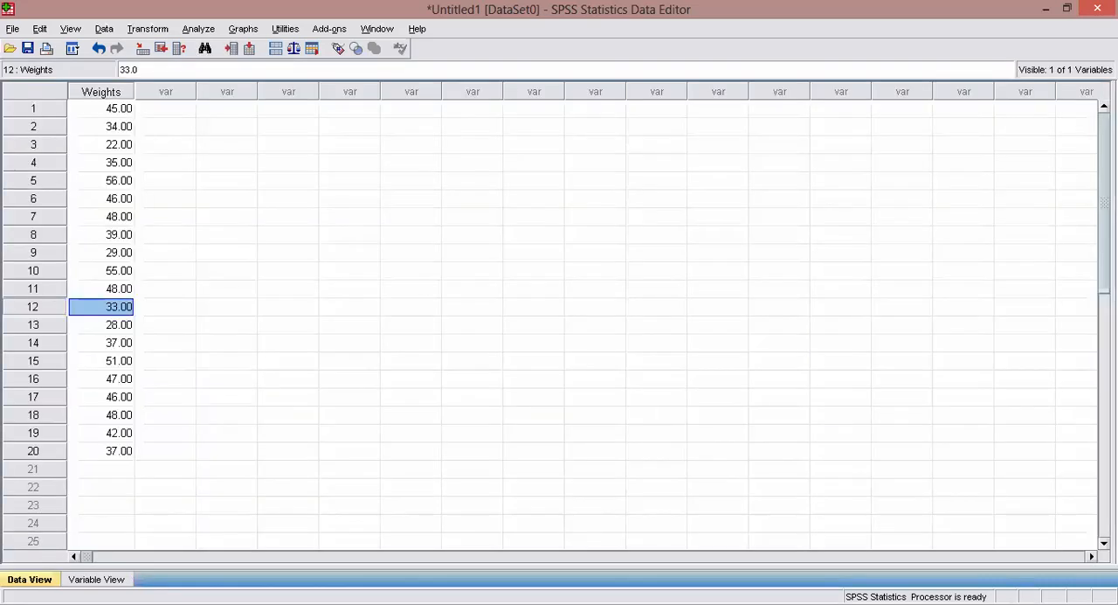
pyautogui.click(124, 111)
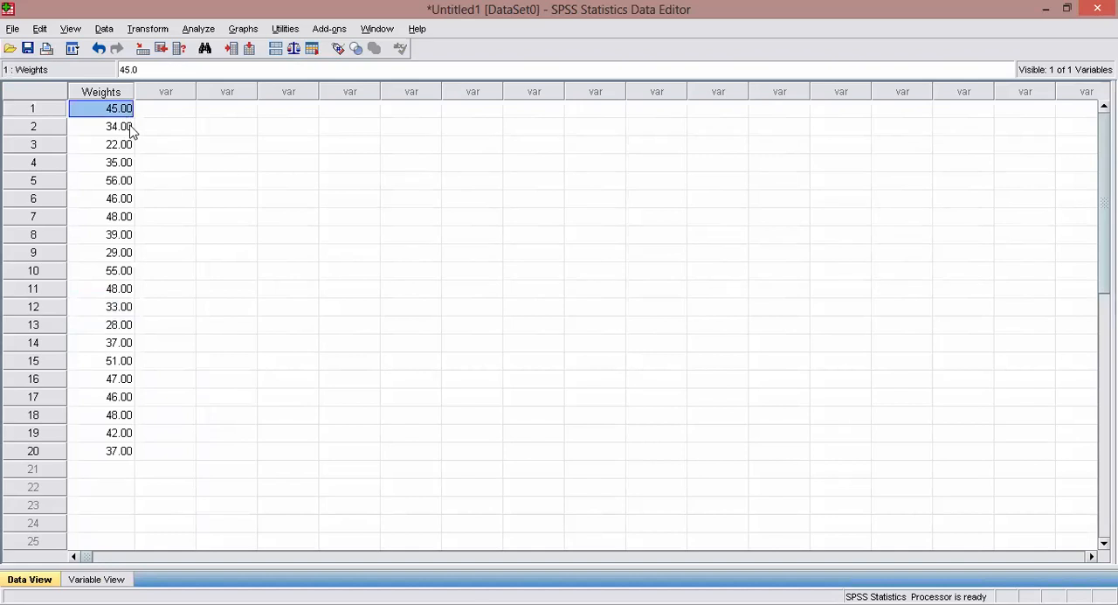
pyautogui.click(129, 130)
pyautogui.click(126, 149)
pyautogui.click(121, 168)
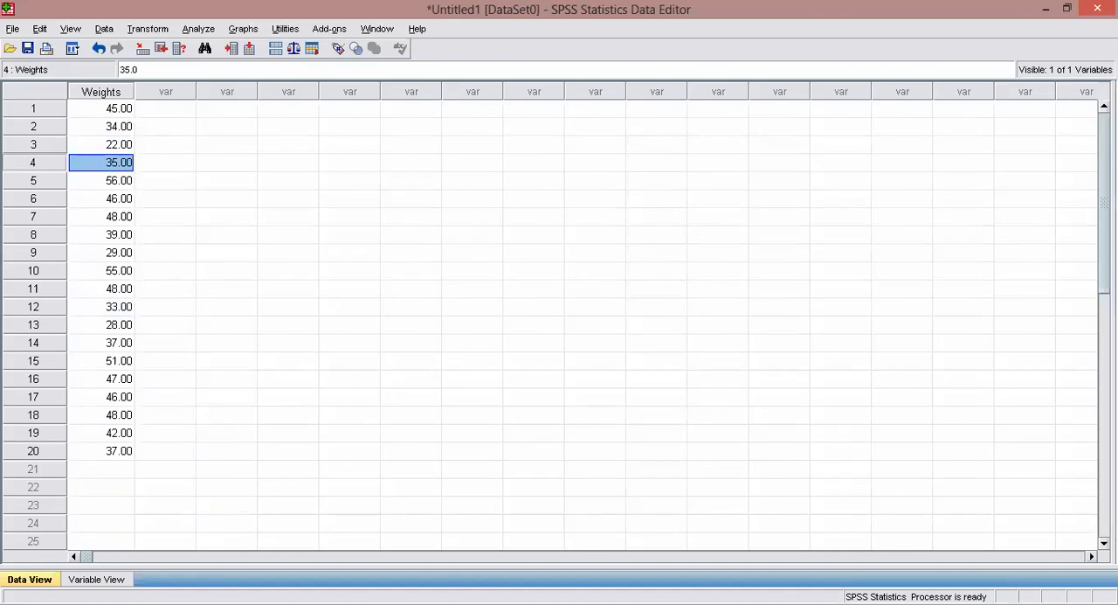
# Set the number of decimals for the Weights variable to 0.
pyautogui.click(96, 579)
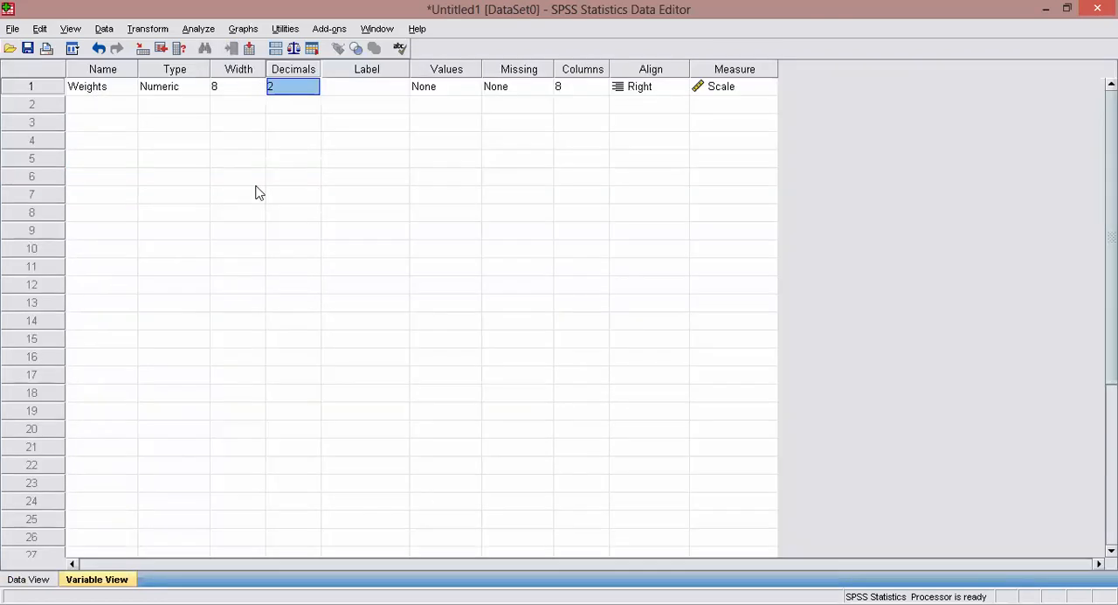
pyautogui.click(297, 92)
pyautogui.doubleClick(291, 85)
pyautogui.click(314, 91)
pyautogui.click(314, 92)
pyautogui.click(290, 120)
pyautogui.click(282, 104)
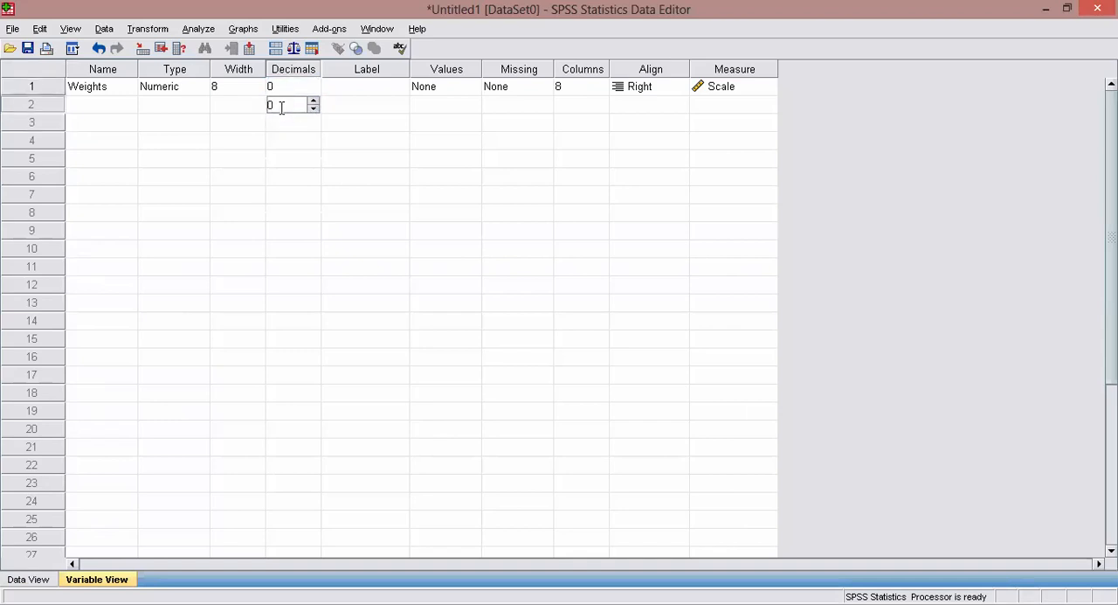
pyautogui.click(230, 106)
pyautogui.click(187, 93)
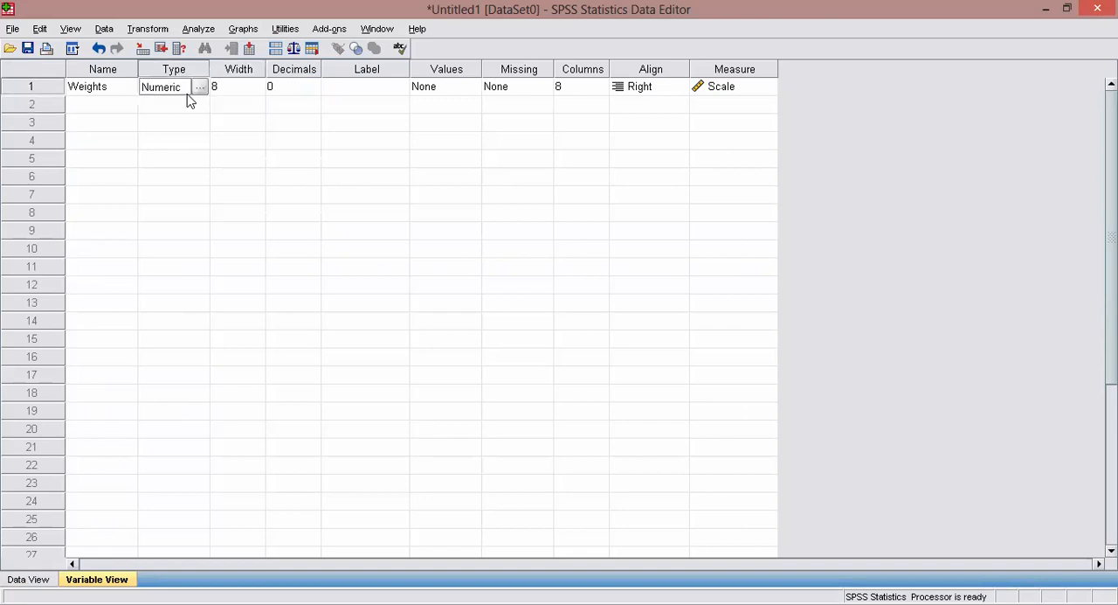
pyautogui.click(284, 87)
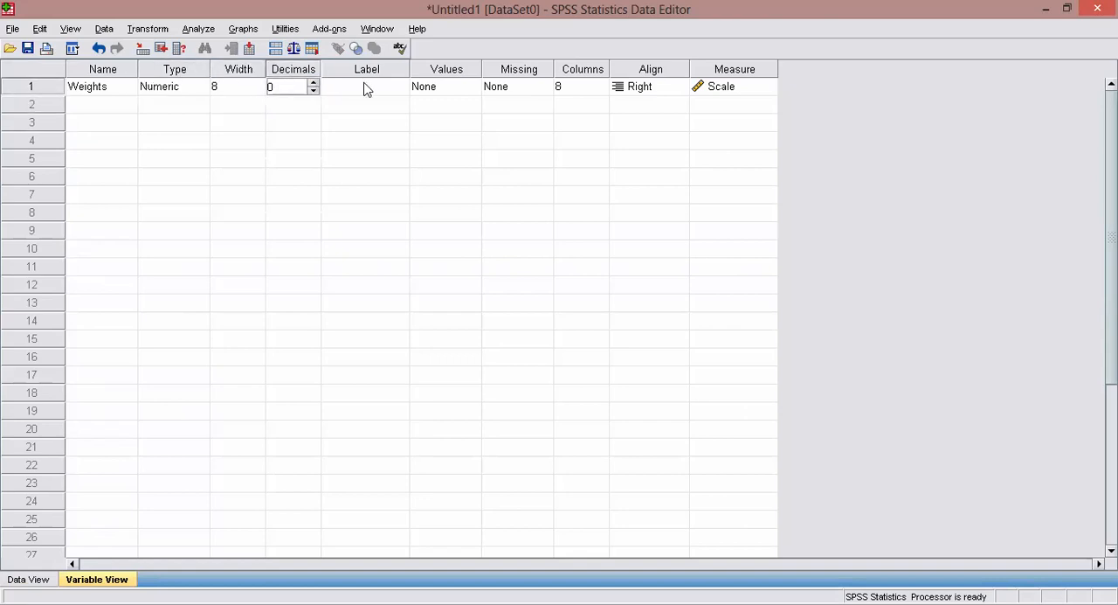
# Check the Weights values in the data sheet against the variable's decimals setting.
pyautogui.click(28, 579)
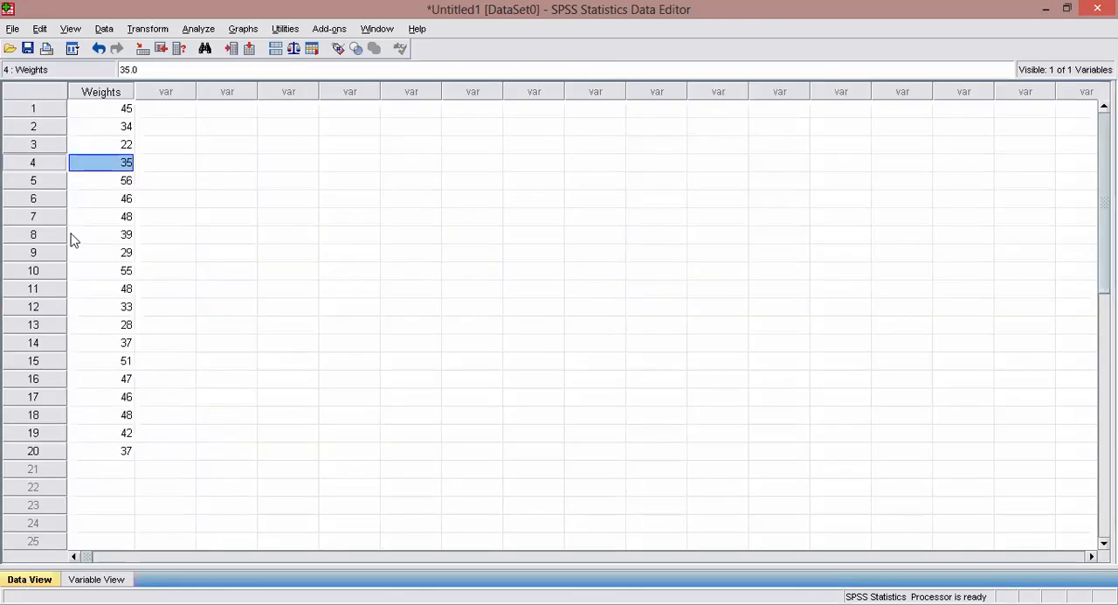
pyautogui.click(98, 581)
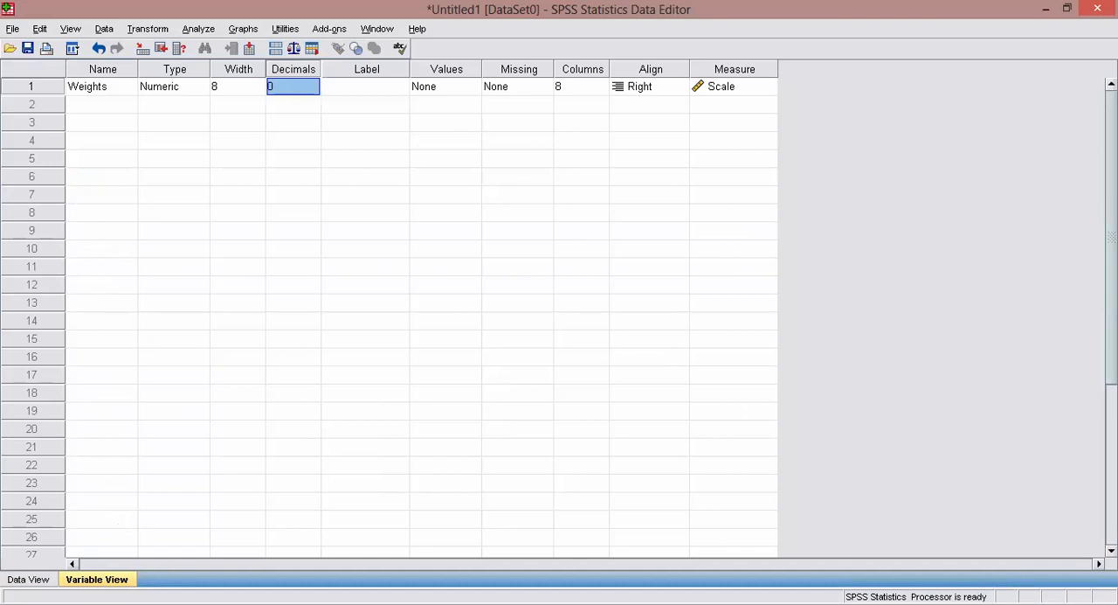
pyautogui.click(32, 578)
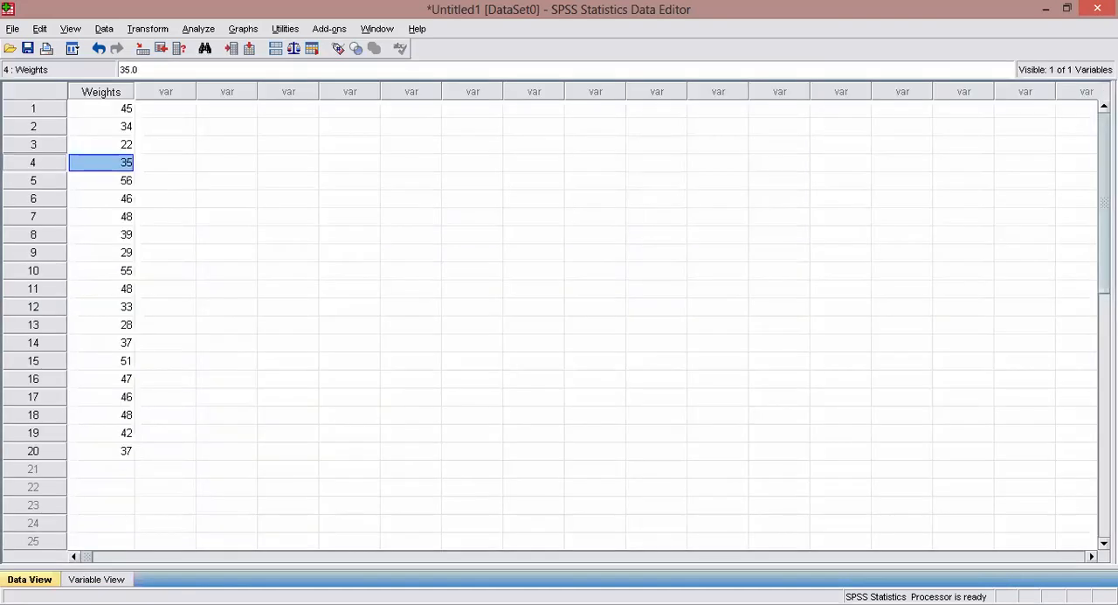
pyautogui.click(74, 583)
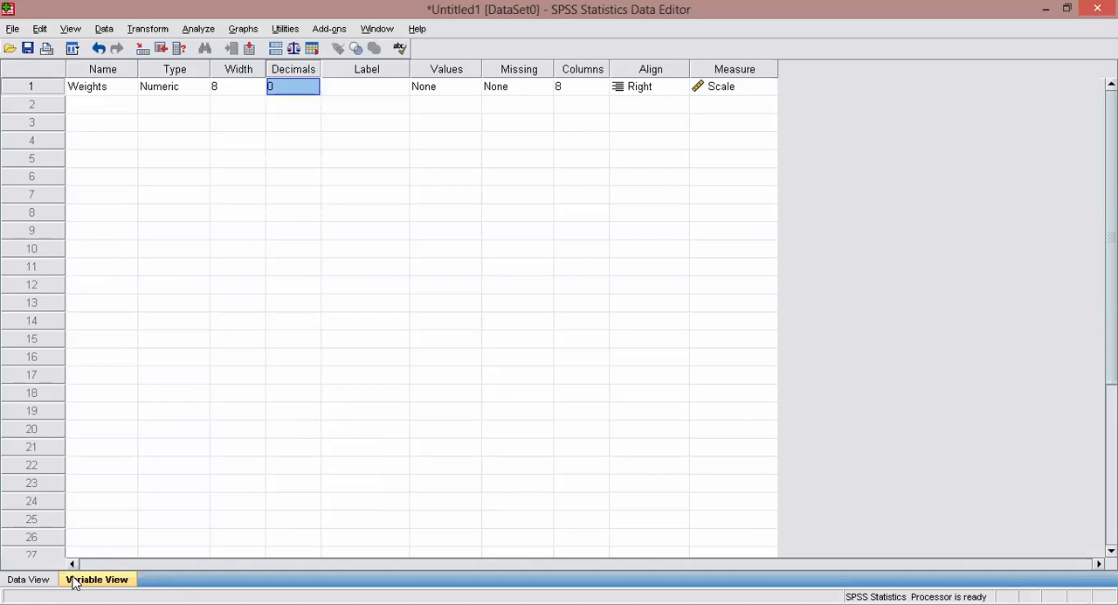
pyautogui.click(33, 582)
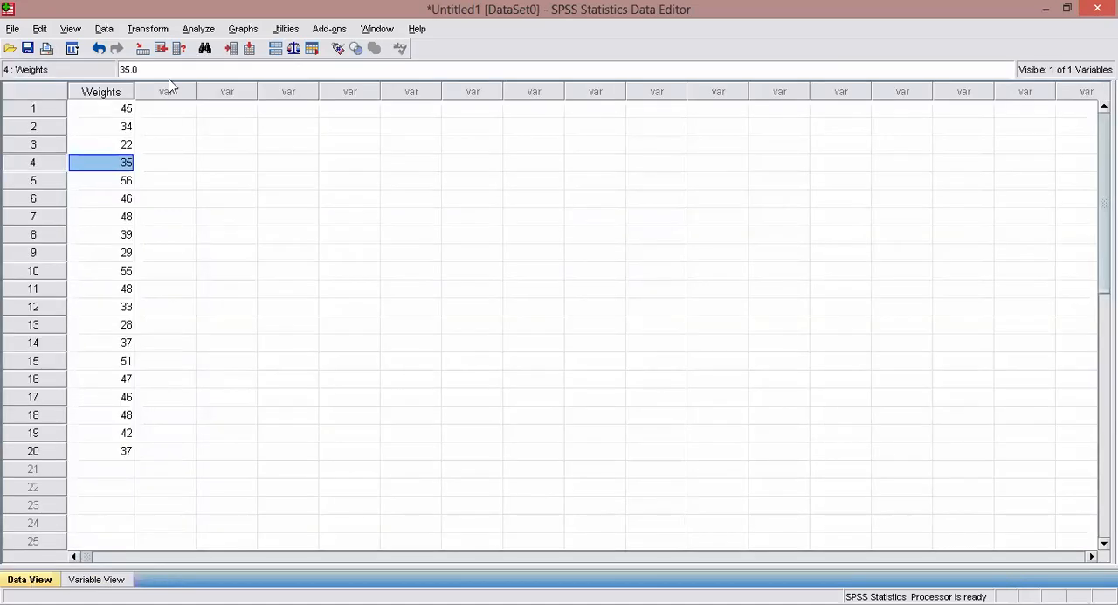
pyautogui.click(516, 185)
pyautogui.click(103, 106)
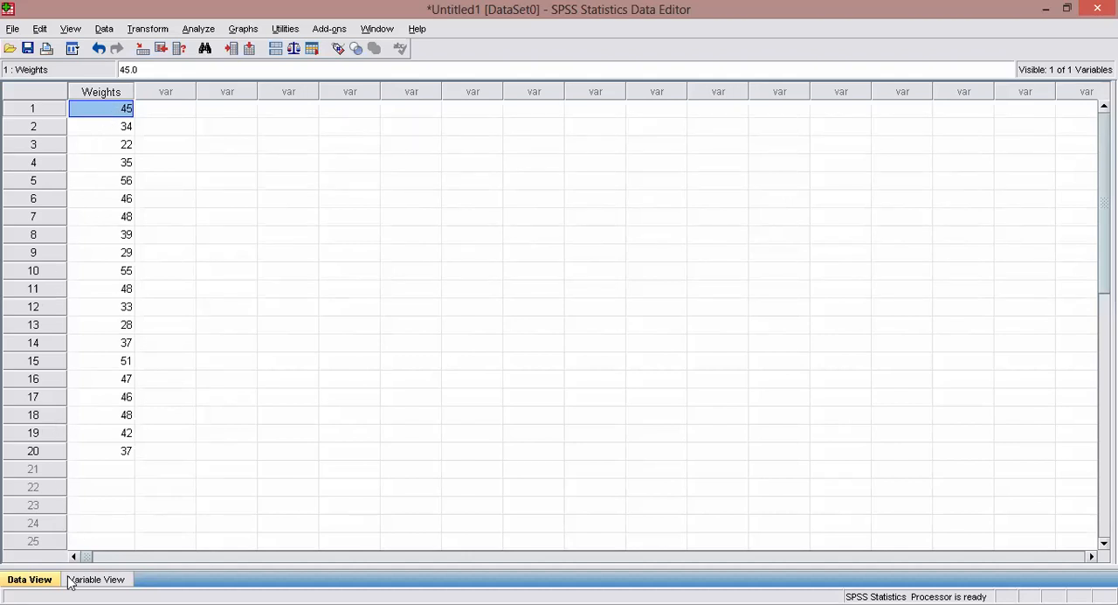
pyautogui.click(72, 580)
pyautogui.click(42, 580)
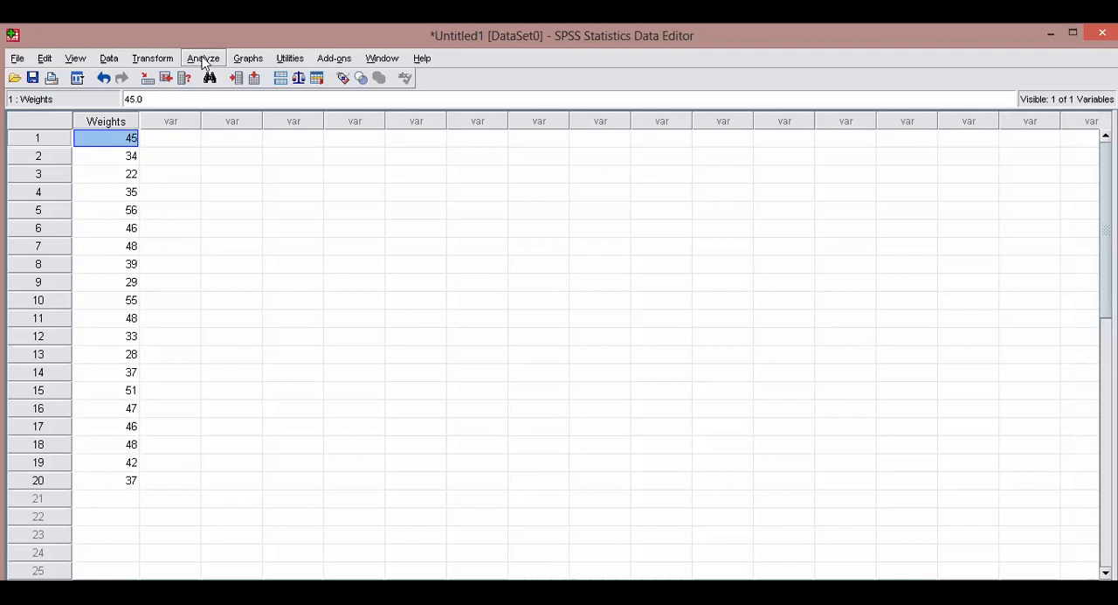
pyautogui.click(203, 59)
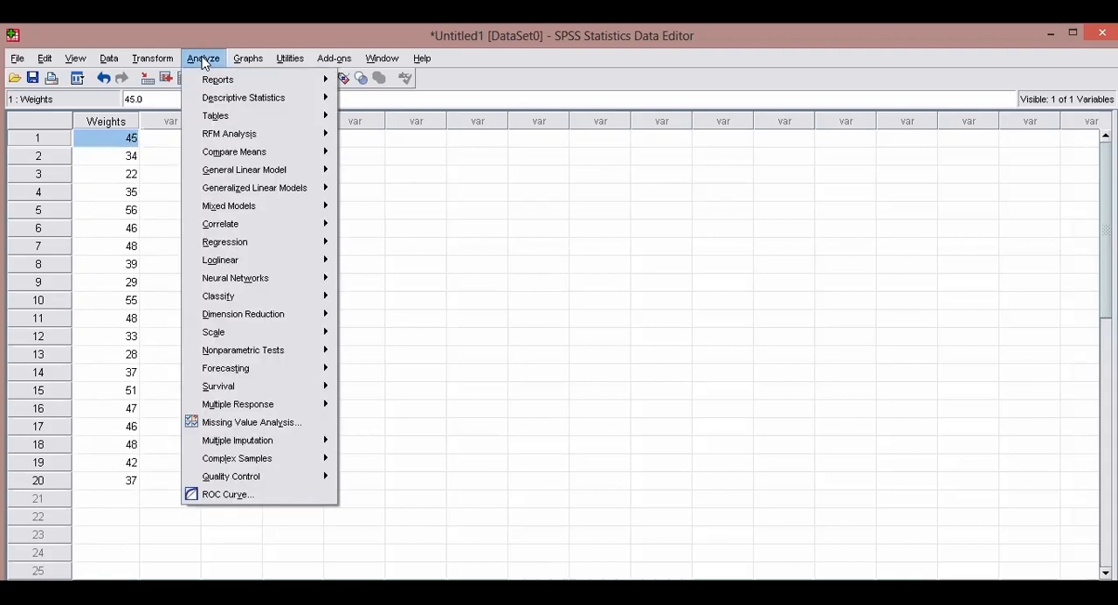
pyautogui.click(204, 60)
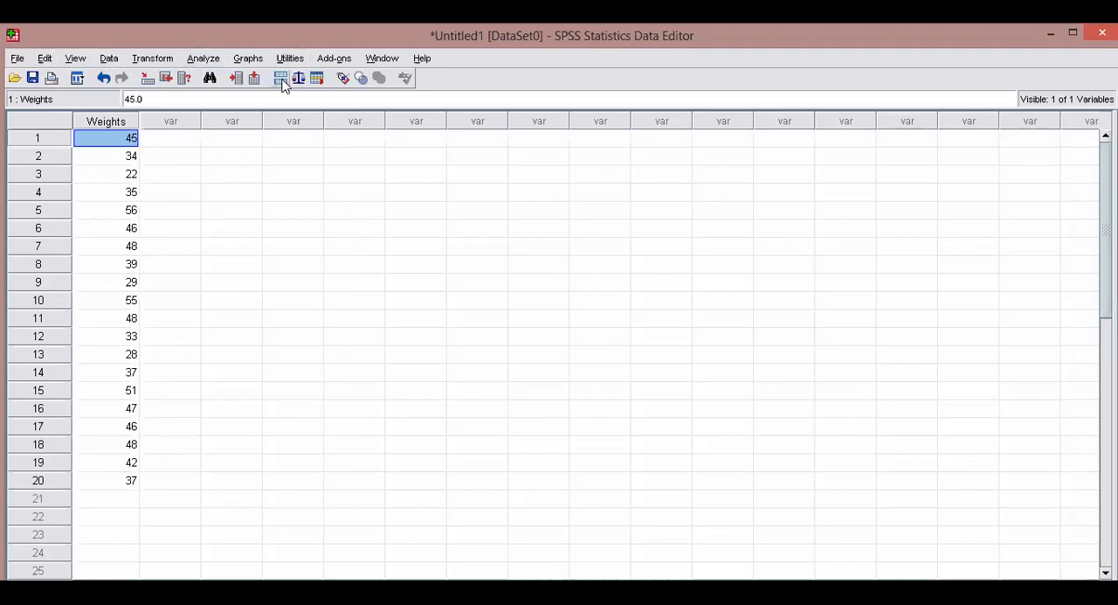
pyautogui.click(210, 62)
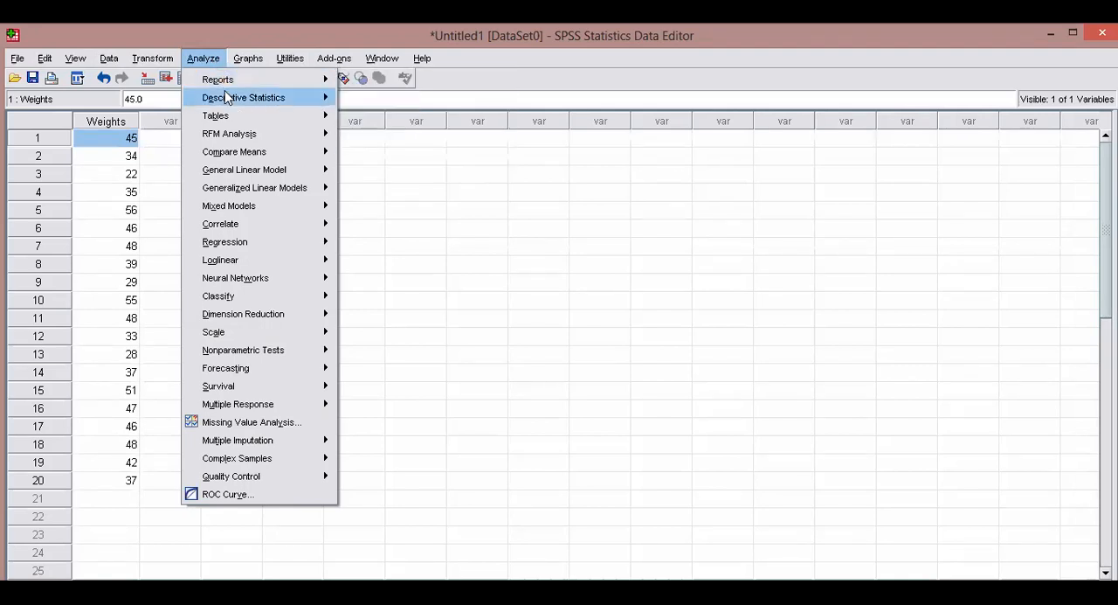
pyautogui.moveTo(229, 99)
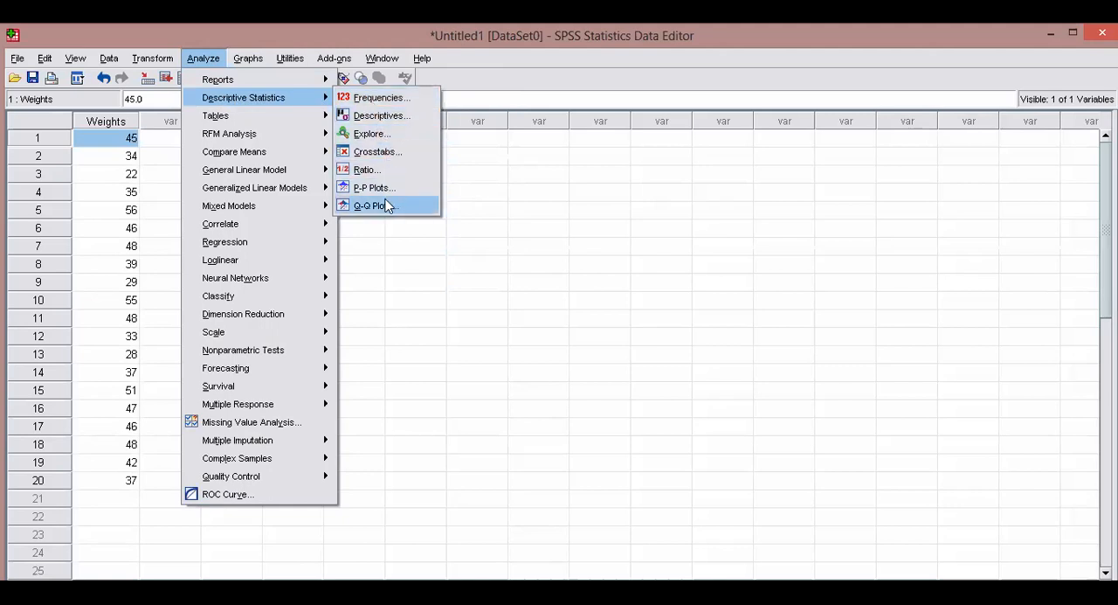
pyautogui.click(391, 98)
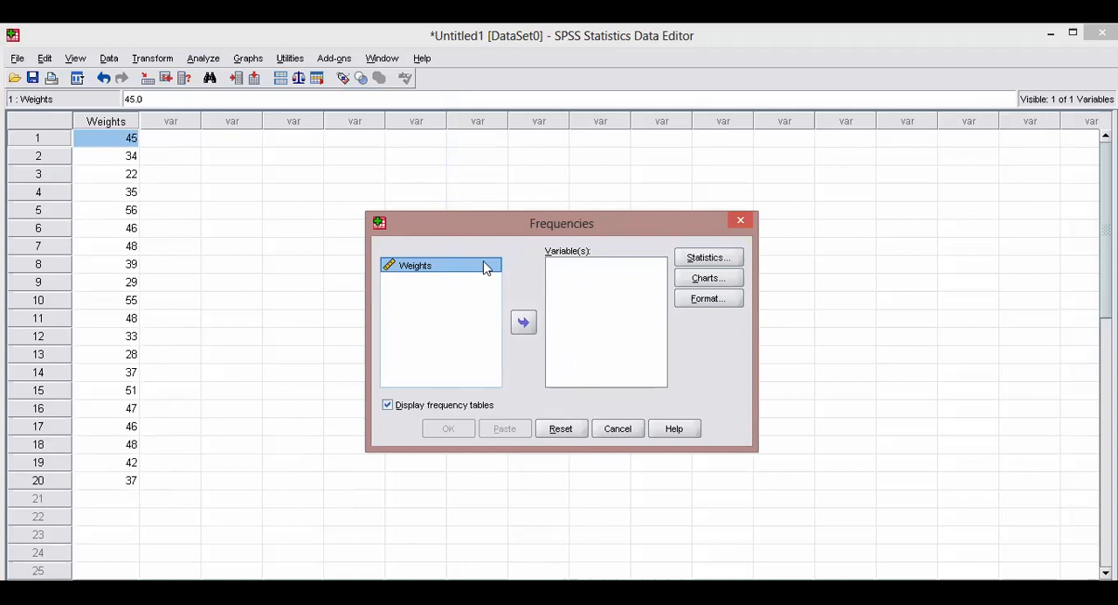
pyautogui.click(457, 273)
pyautogui.click(397, 270)
pyautogui.click(618, 431)
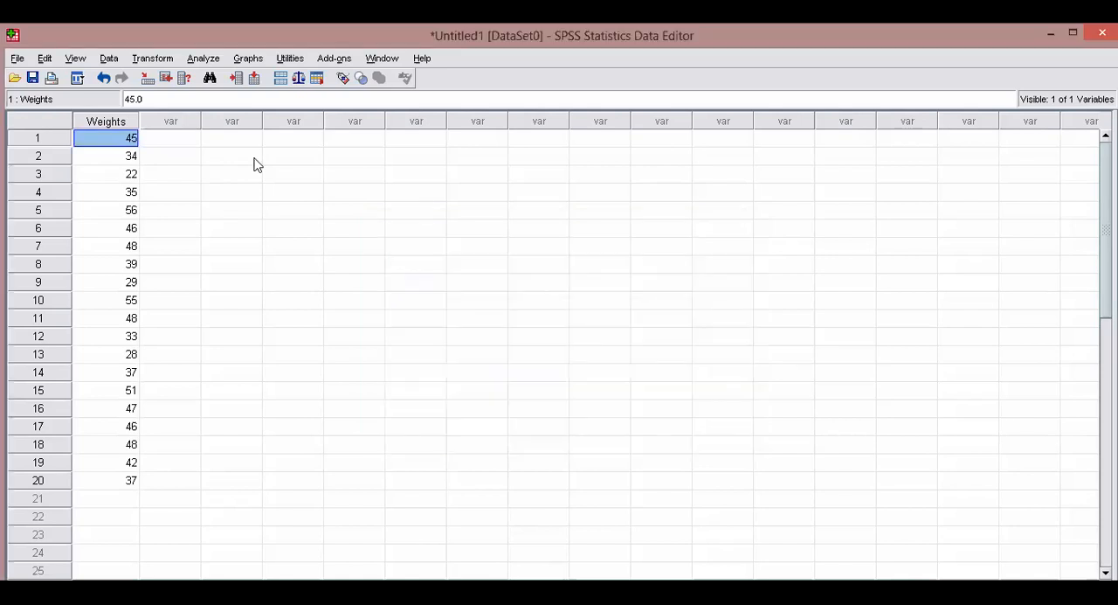
# Enter 44 and 56 as the first two values of a second variable beside the Weights column.
pyautogui.click(175, 138)
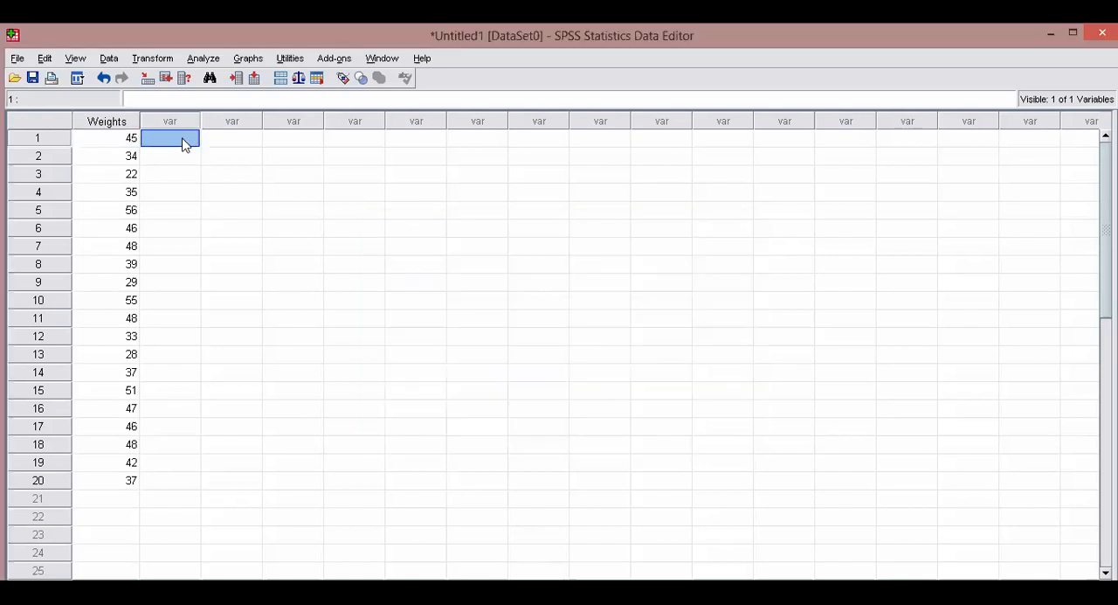
pyautogui.write('44')
pyautogui.press('Return')
pyautogui.write('56')
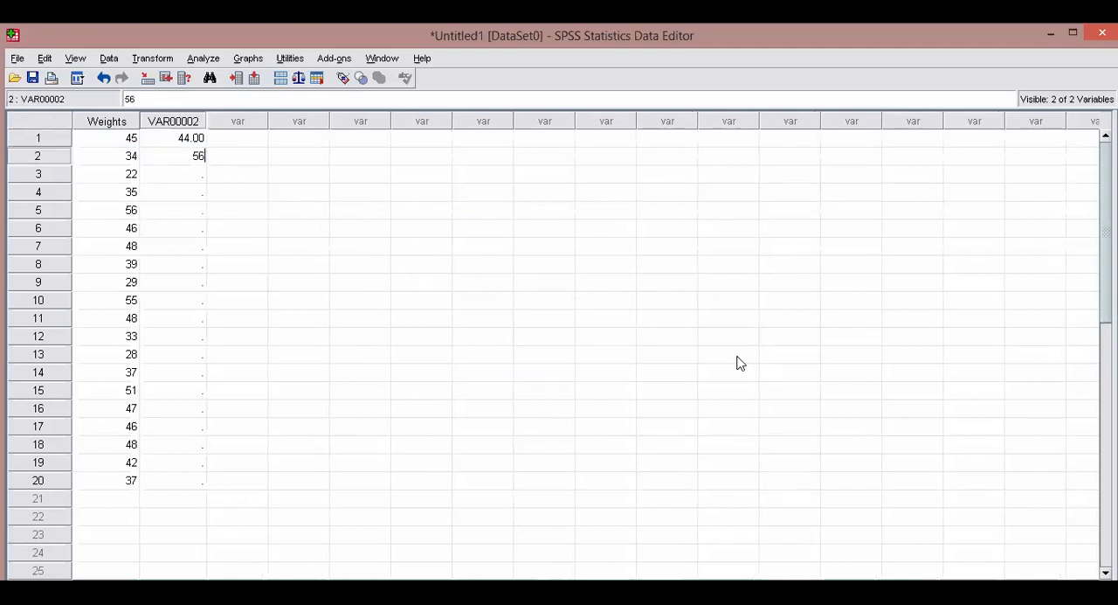
pyautogui.press('Return')
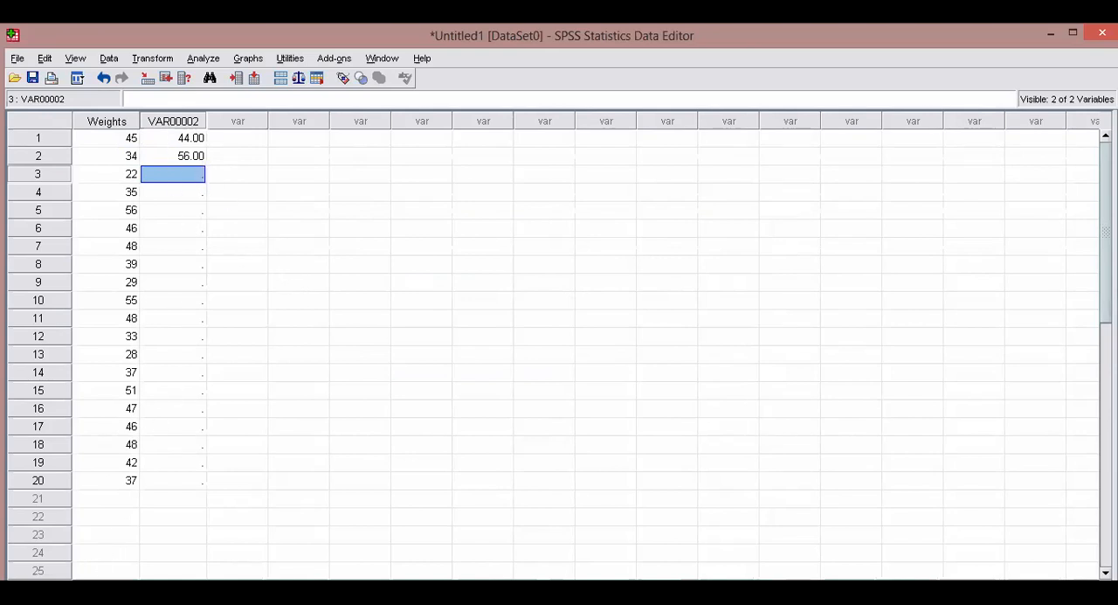
# Start a Frequencies analysis from the descriptive statistics and add only Weights as the variable to analyze.
pyautogui.click(202, 58)
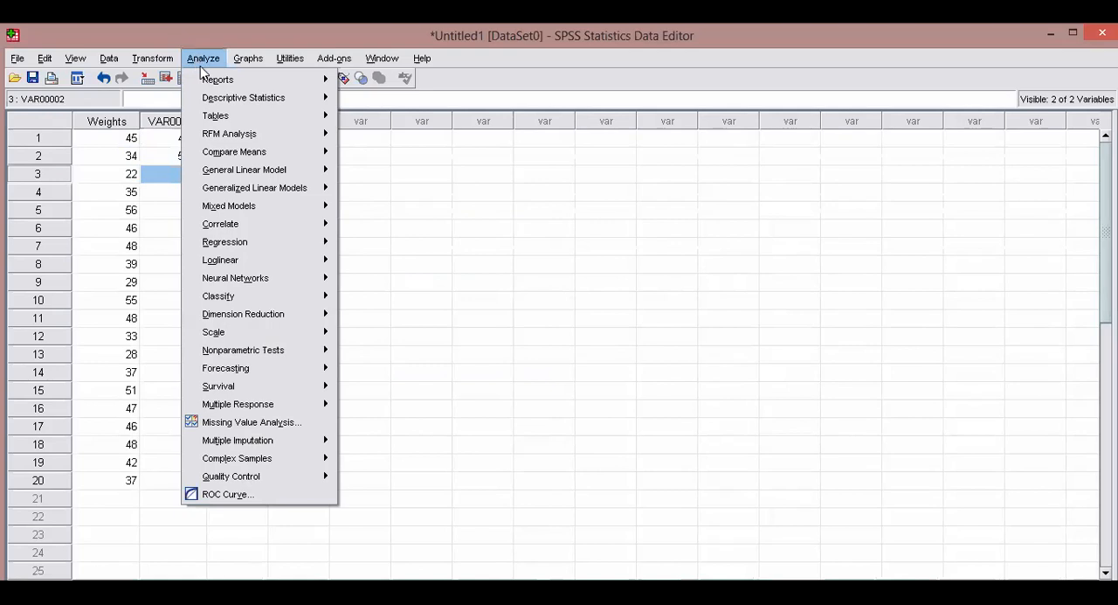
pyautogui.moveTo(284, 108)
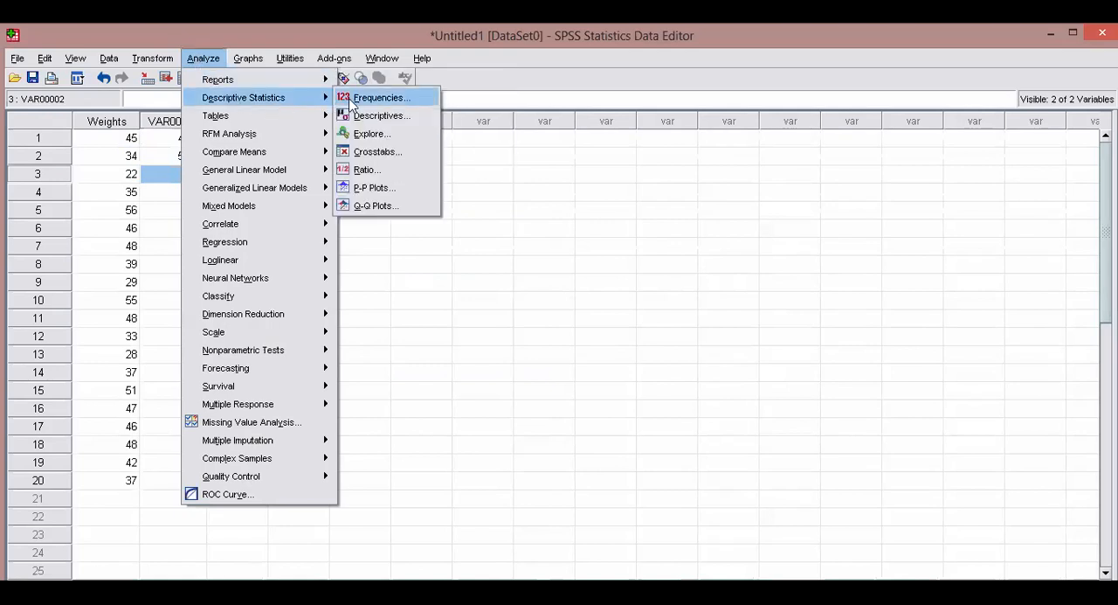
pyautogui.click(377, 100)
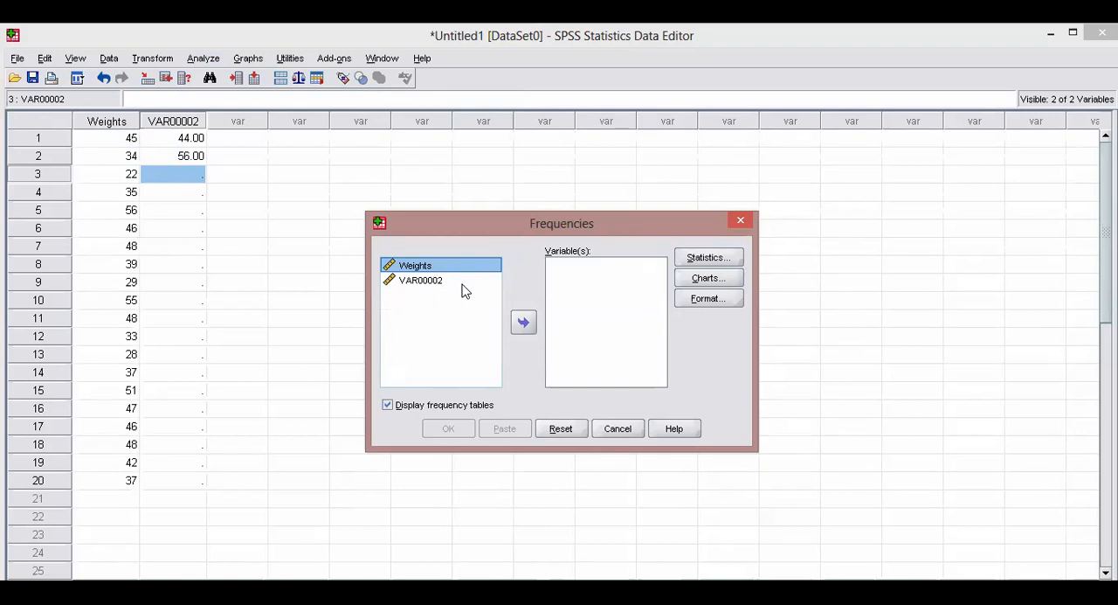
pyautogui.click(523, 321)
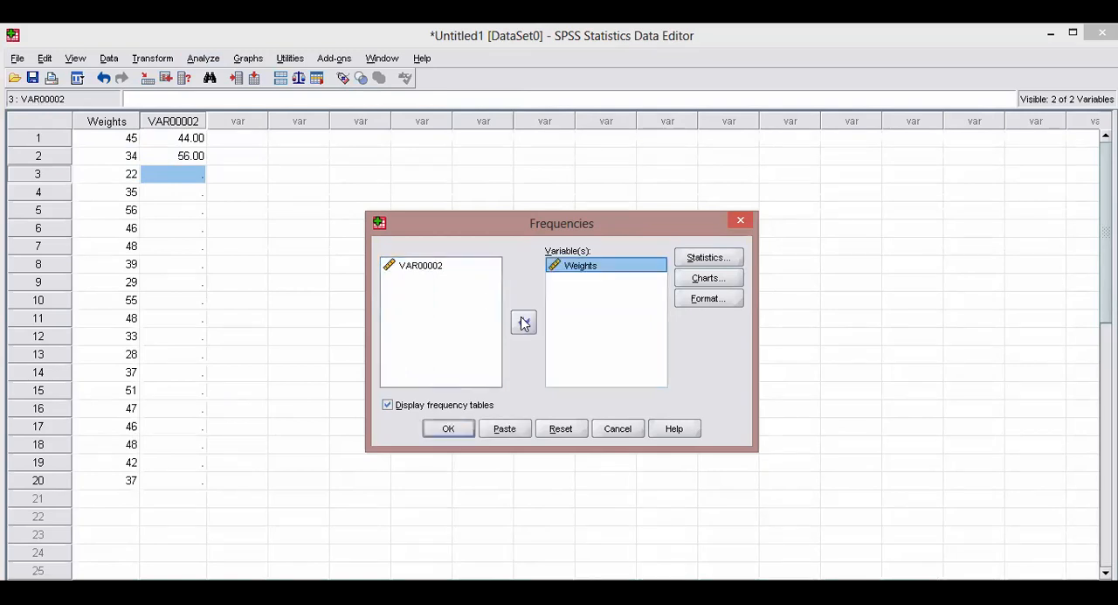
pyautogui.click(523, 321)
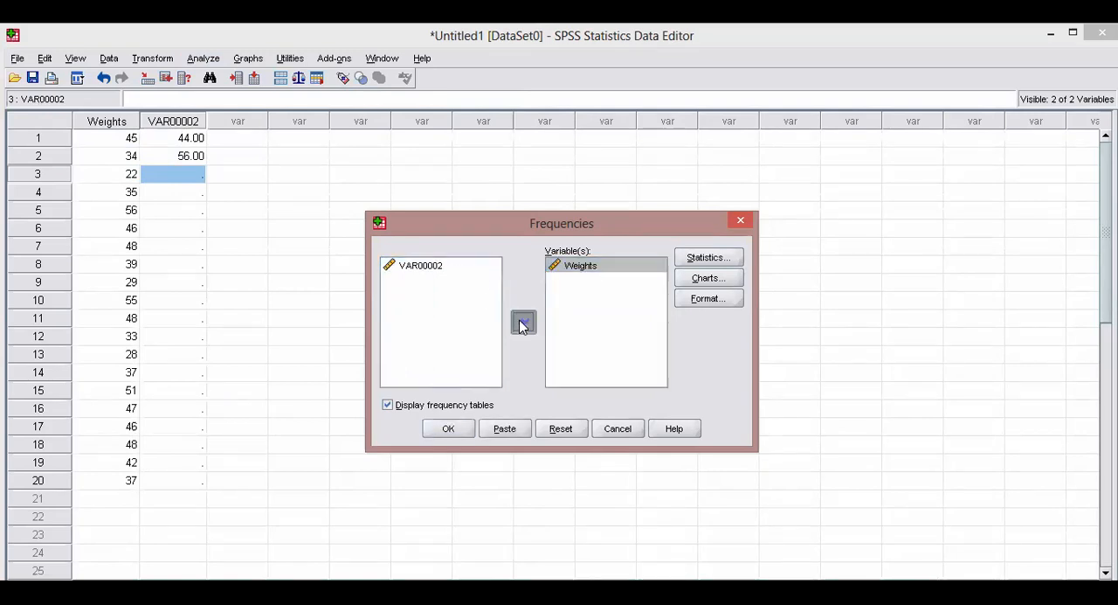
pyautogui.click(429, 281)
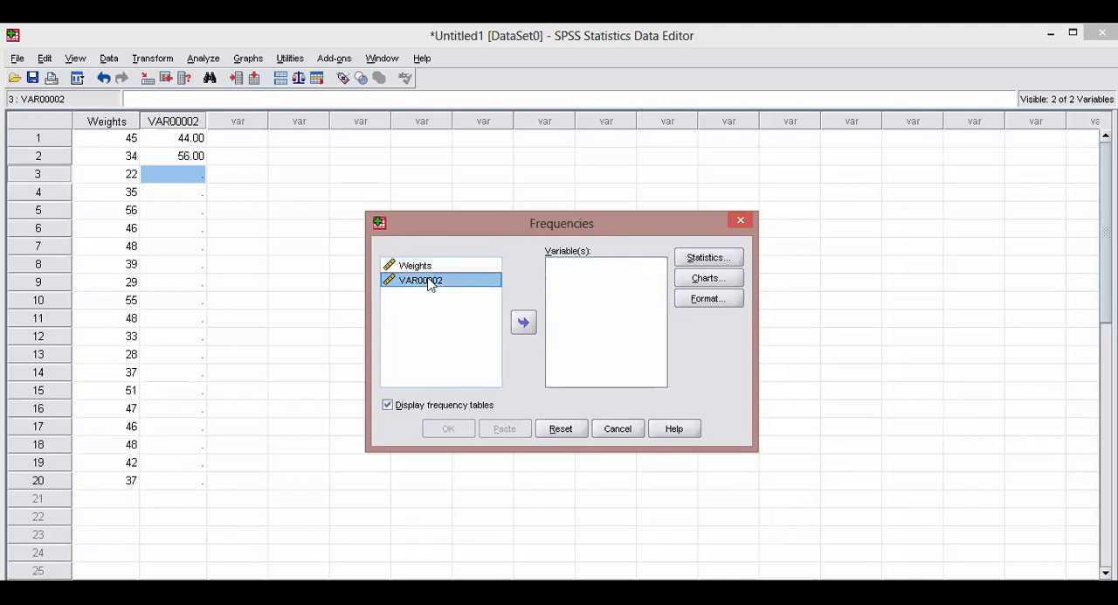
pyautogui.click(429, 267)
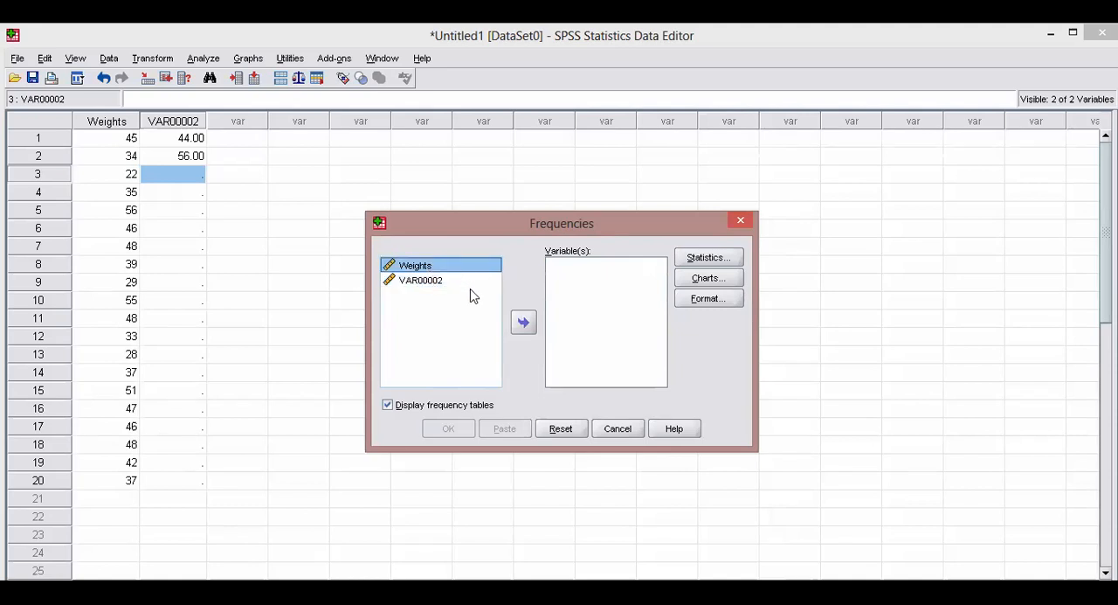
pyautogui.click(520, 321)
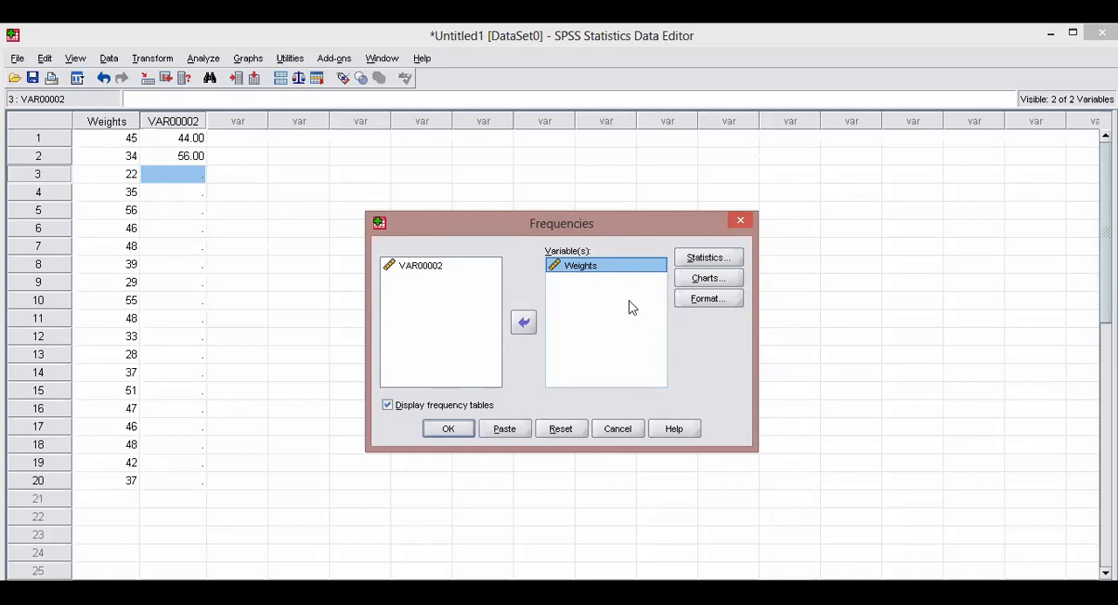
# Request the mean, median and mode as central tendency statistics for the Frequencies analysis.
pyautogui.click(706, 258)
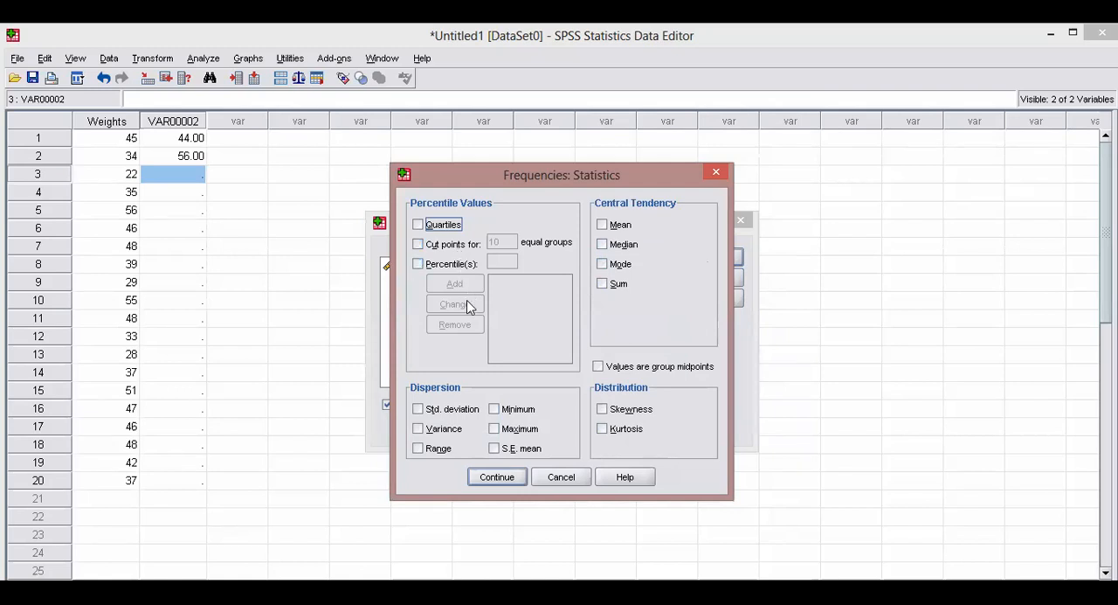
pyautogui.click(617, 229)
pyautogui.click(622, 244)
pyautogui.click(627, 266)
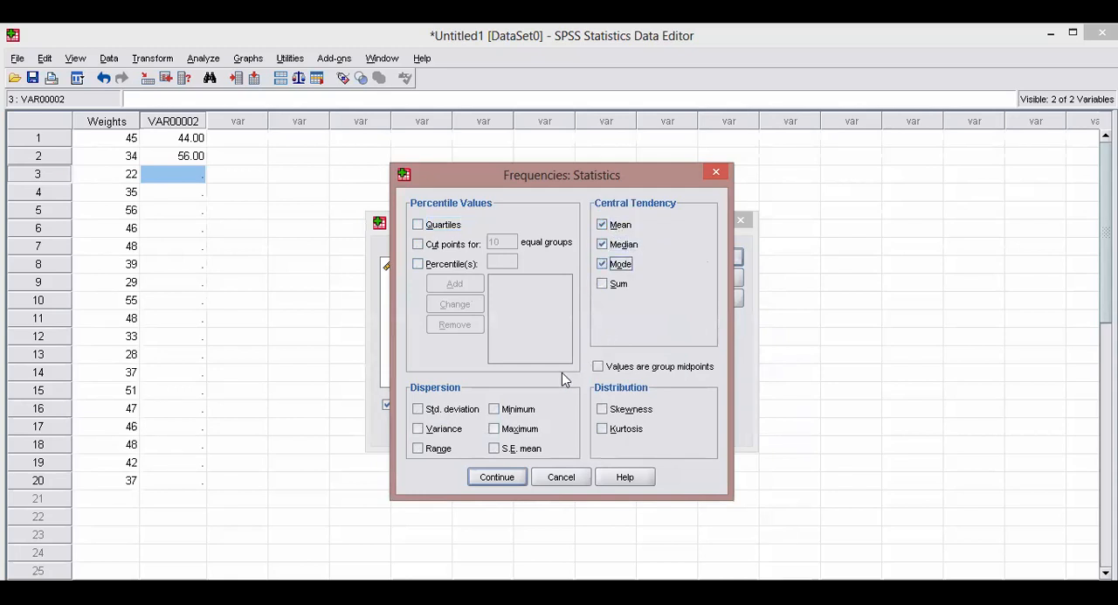
# Select standard deviation and range as the dispersion measures, leaving variance out, and accept the statistics settings.
pyautogui.click(442, 429)
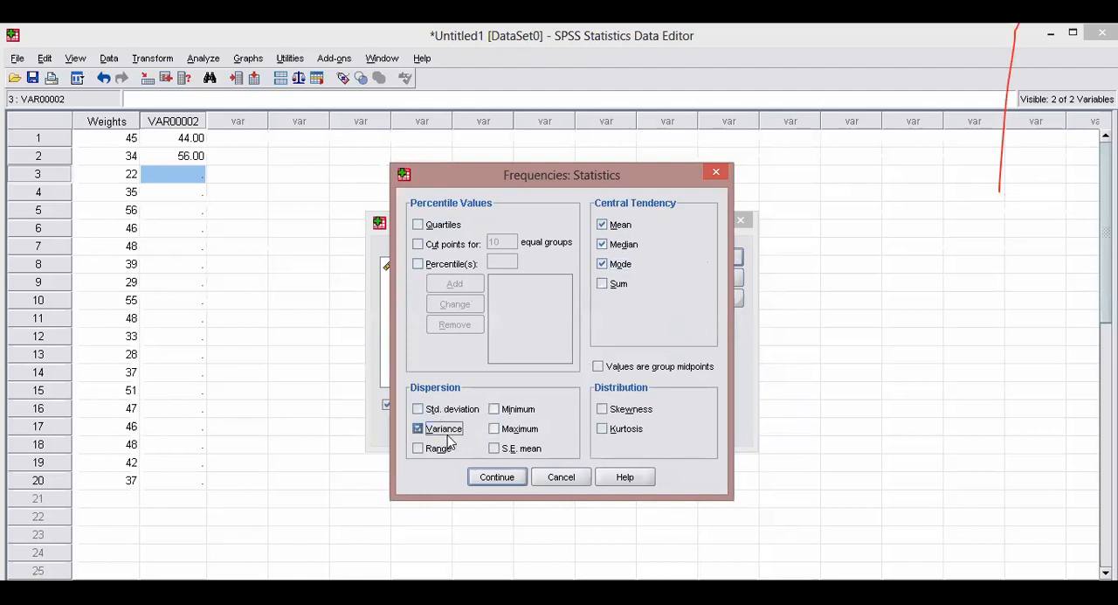
pyautogui.click(444, 448)
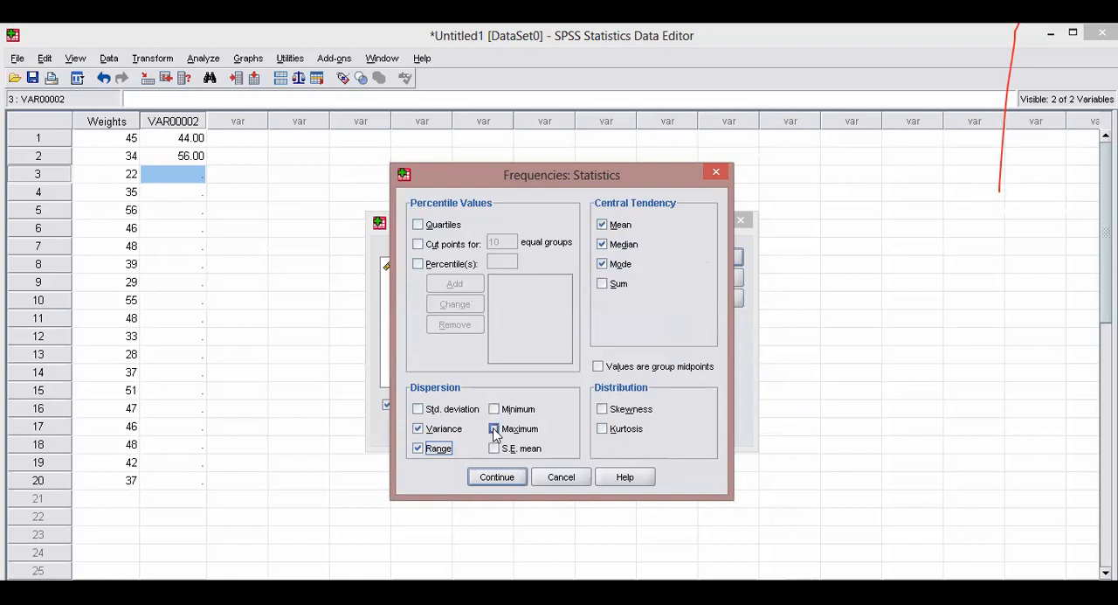
pyautogui.click(449, 430)
pyautogui.click(453, 409)
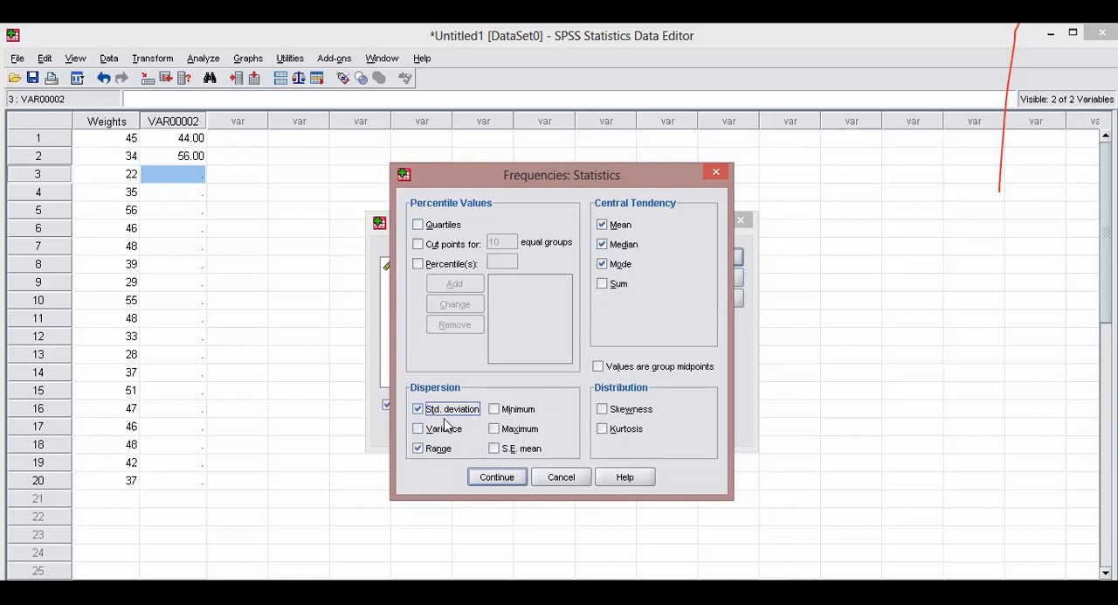
pyautogui.click(434, 450)
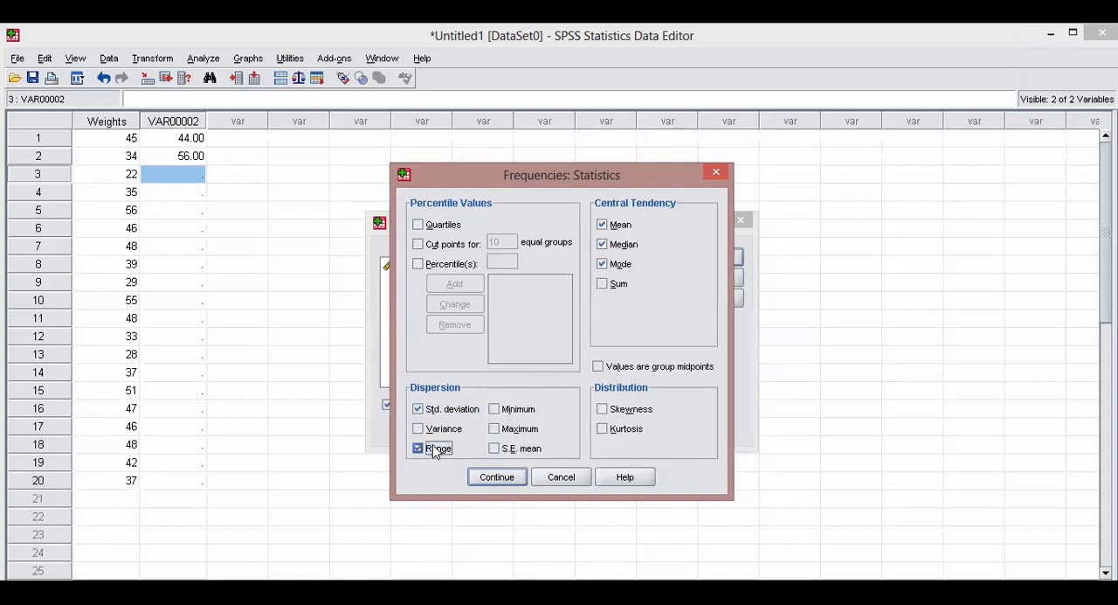
pyautogui.click(495, 479)
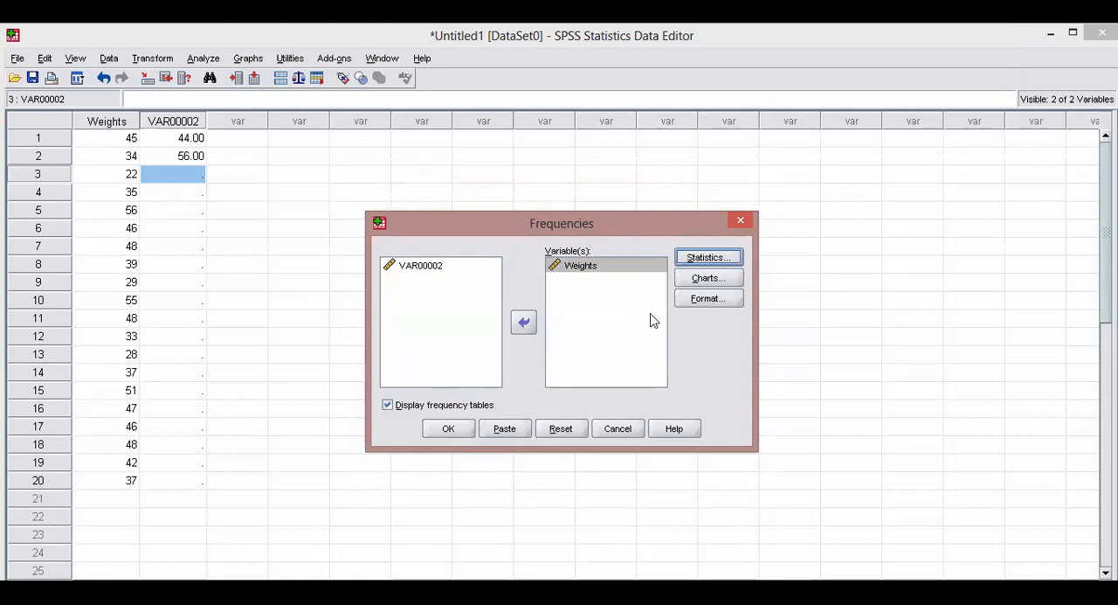
# Add bar charts to the Frequencies analysis, with frequencies as the chart values.
pyautogui.click(688, 281)
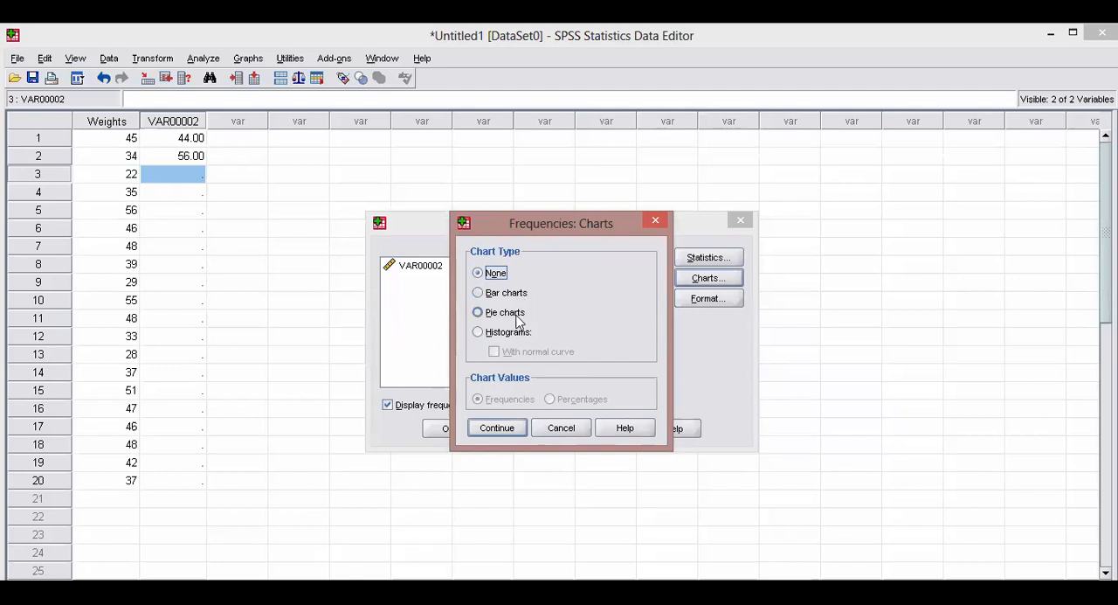
pyautogui.click(504, 296)
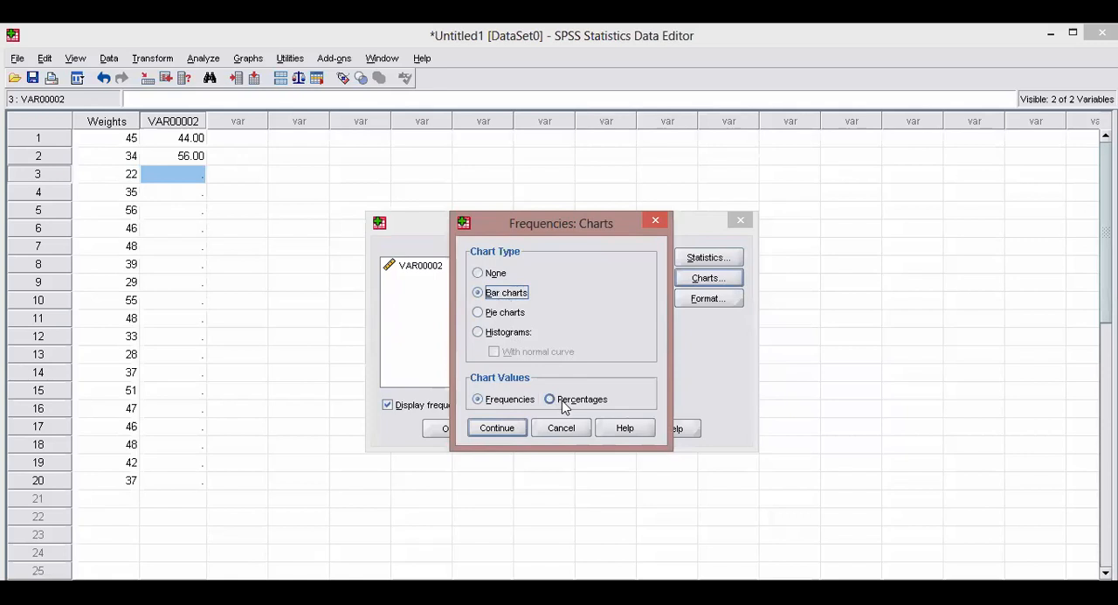
pyautogui.click(497, 428)
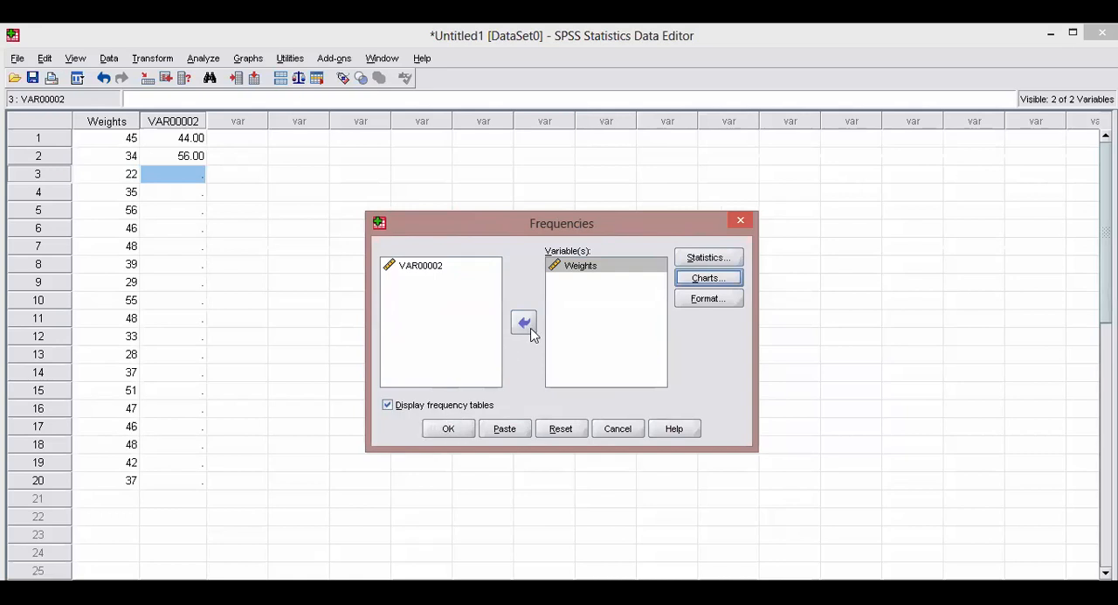
# Recheck the chosen statistics and chart options, and run the Frequencies analysis on Weights.
pyautogui.click(698, 259)
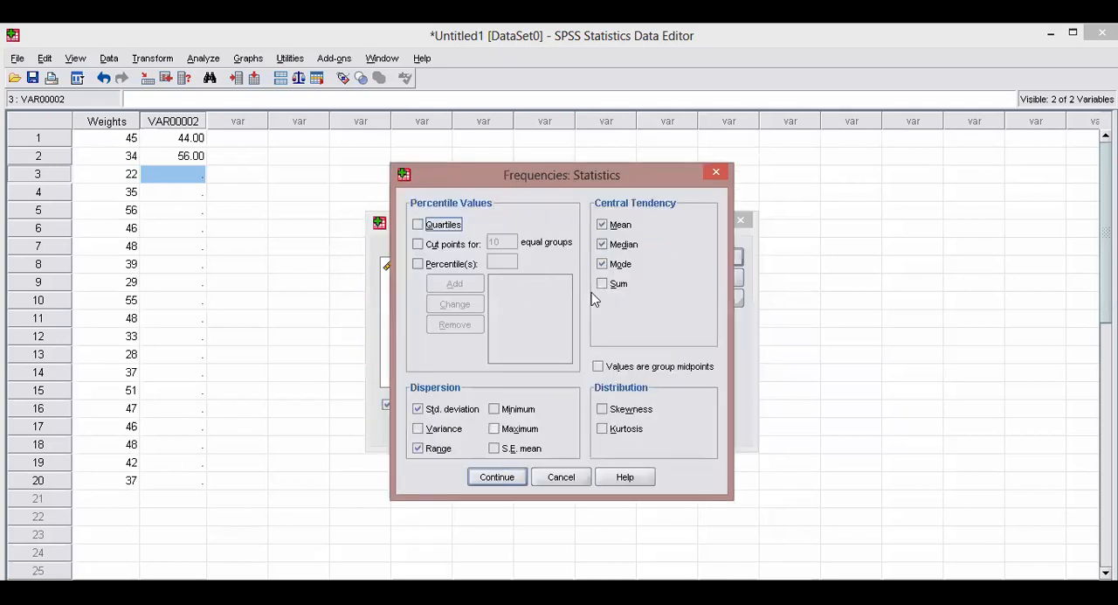
pyautogui.click(501, 479)
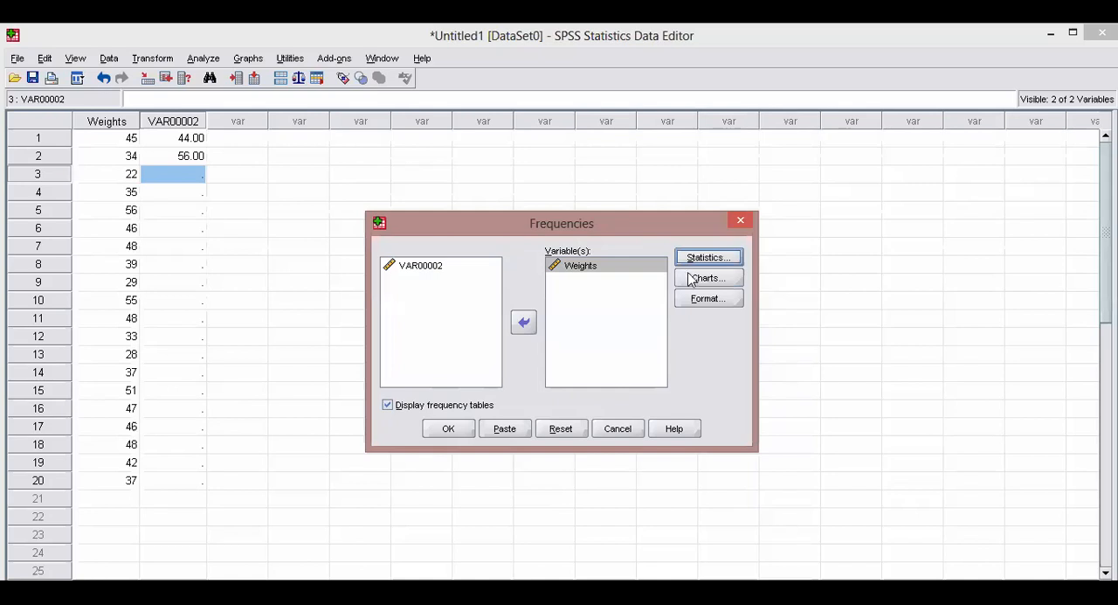
pyautogui.click(704, 277)
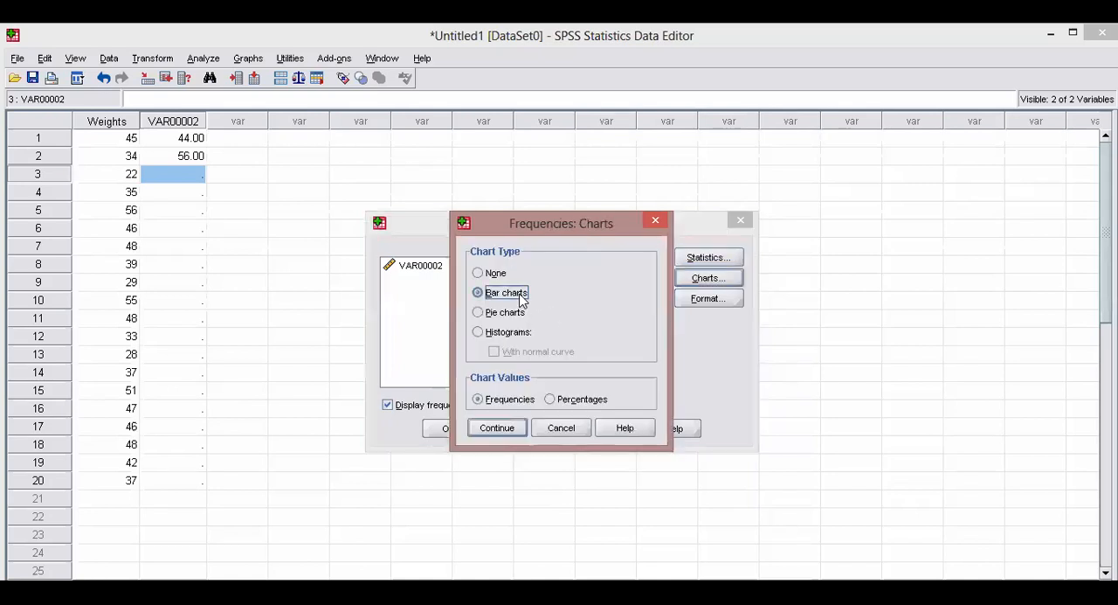
pyautogui.click(502, 429)
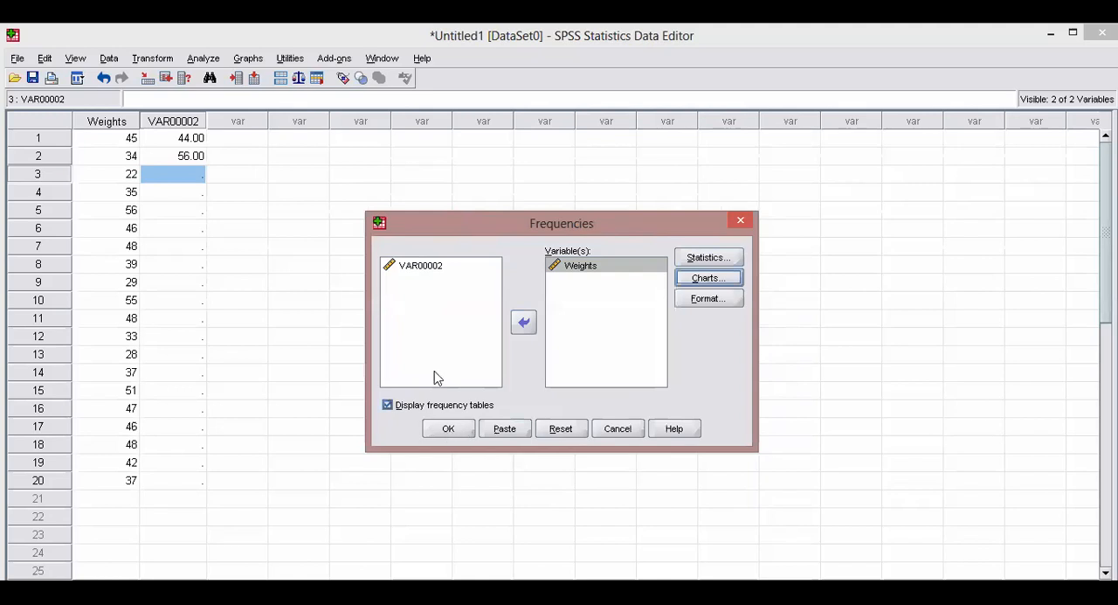
pyautogui.click(449, 429)
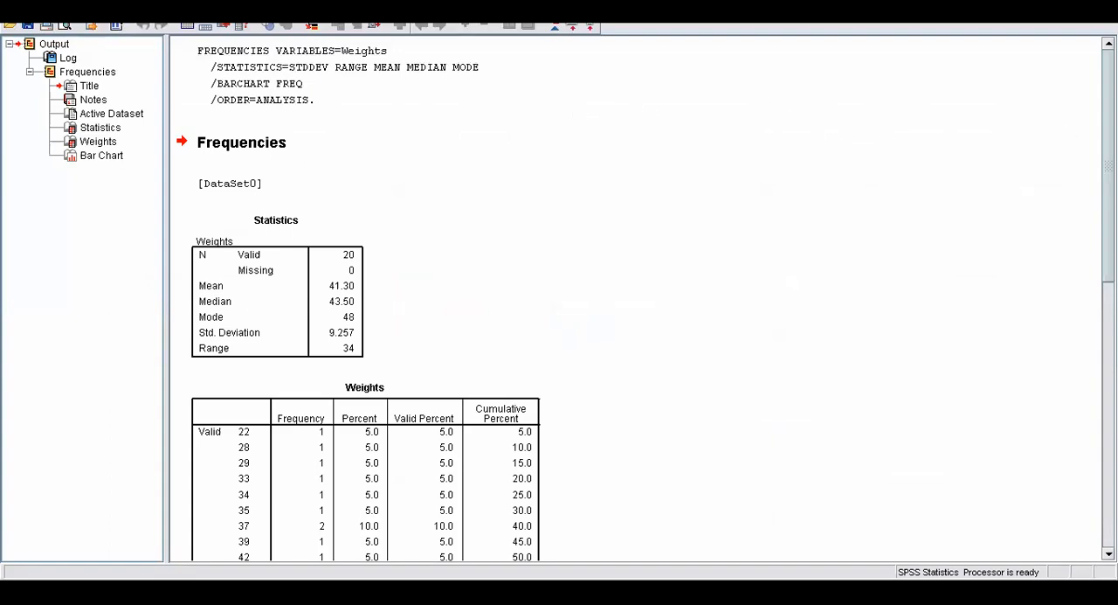
# Look through the Frequencies output, from the Statistics table and the Weights frequency table down to the bar chart.
pyautogui.scroll(-1, 647, 302)
pyautogui.scroll(1, 647, 298)
pyautogui.scroll(-8, 647, 298)
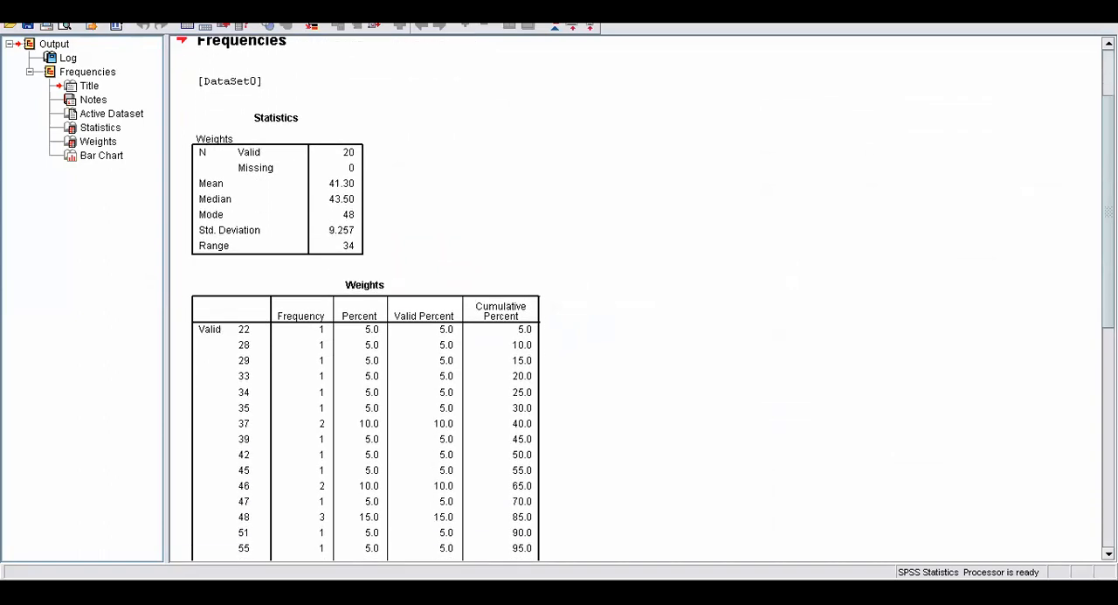
pyautogui.scroll(-5, 647, 298)
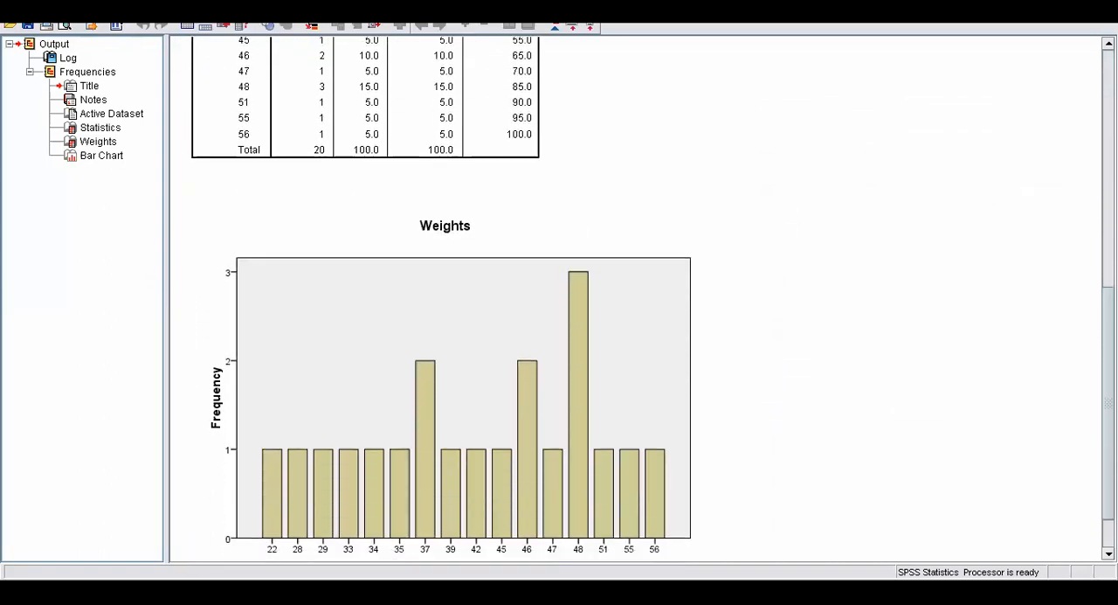
pyautogui.scroll(5, 646, 298)
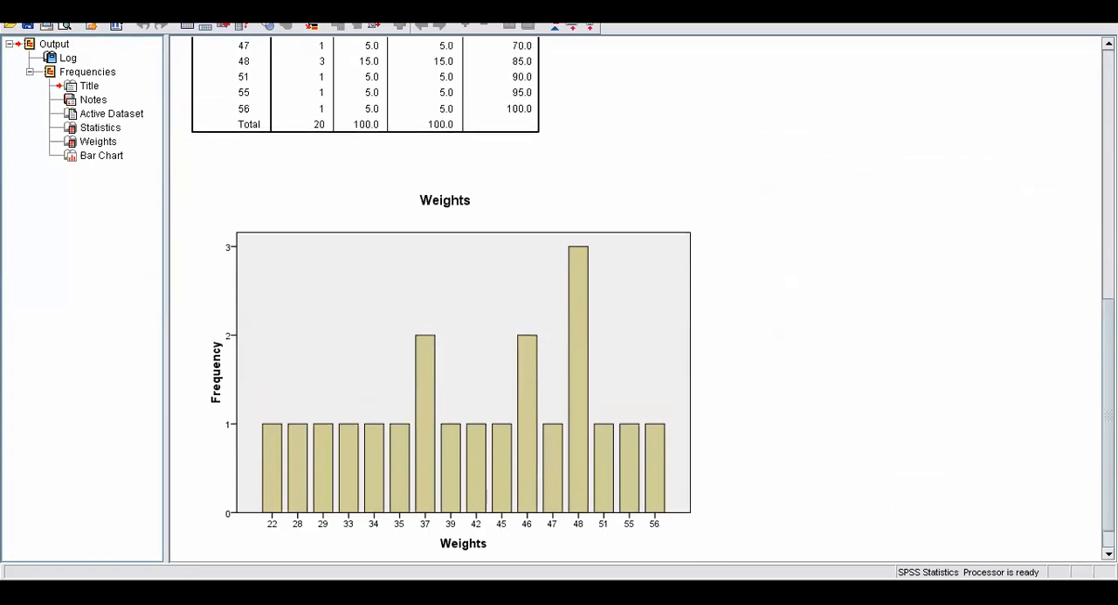
pyautogui.scroll(5, 647, 298)
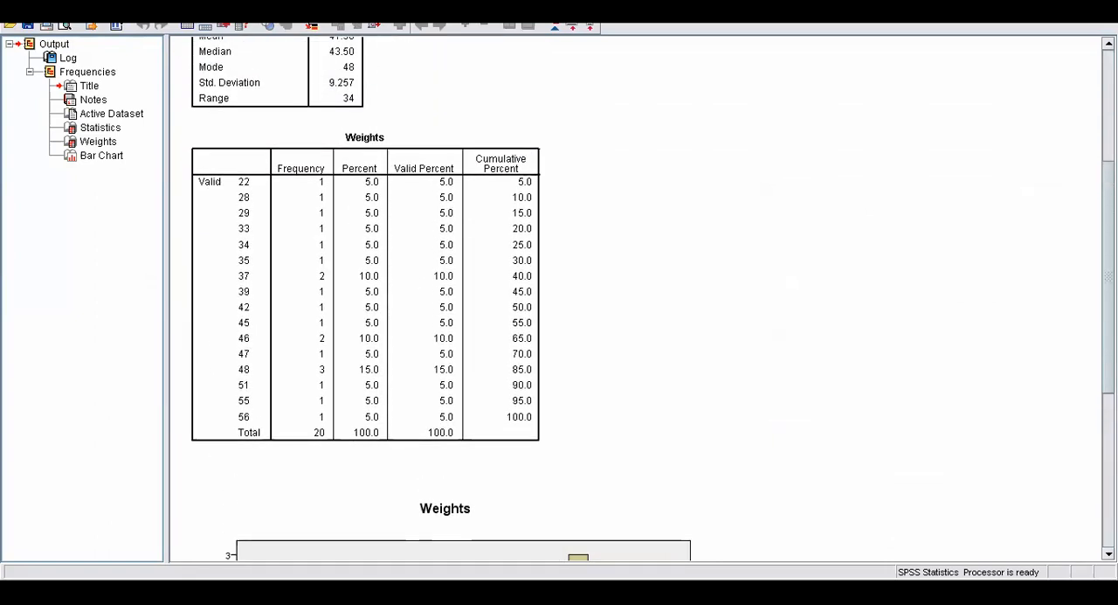
pyautogui.scroll(1, 646, 302)
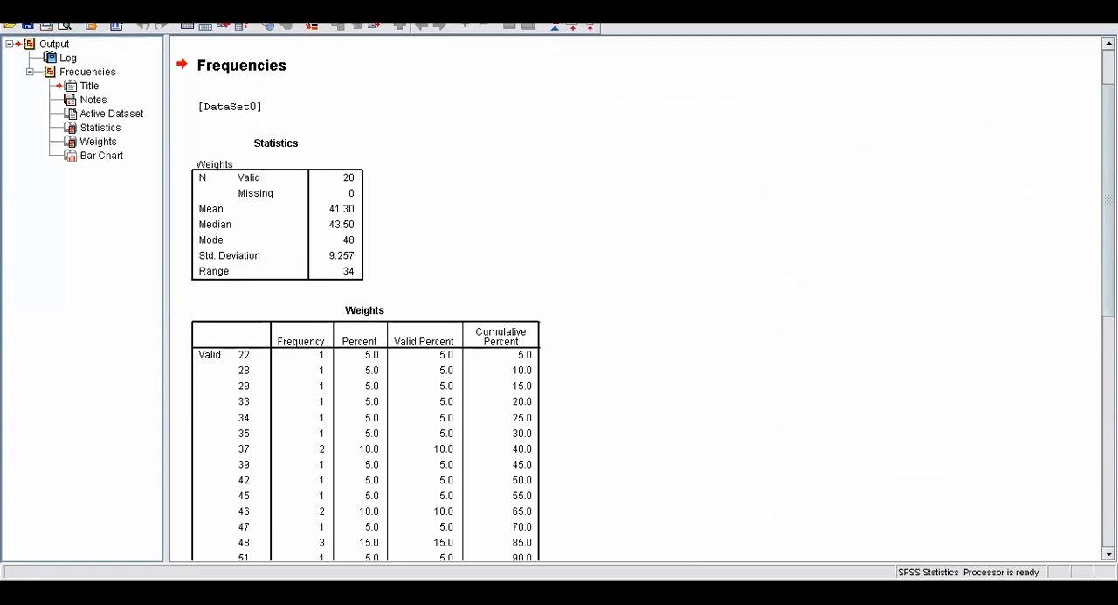
pyautogui.scroll(1, 647, 298)
pyautogui.scroll(-1, 647, 297)
pyautogui.scroll(-2, 721, 149)
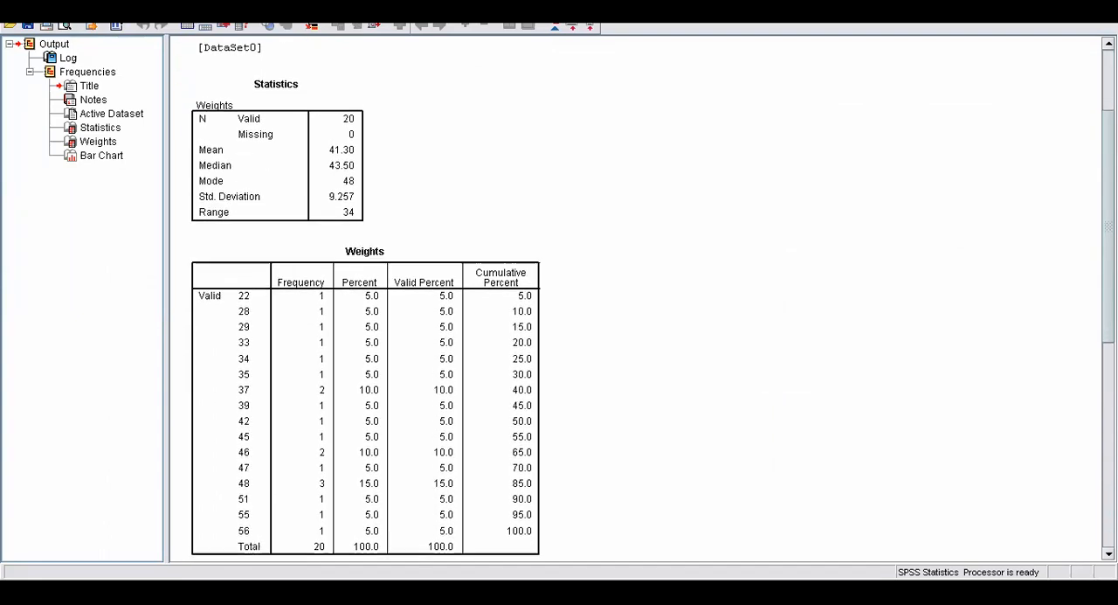
# Examine the Statistics table against the Weights frequency table, and compare the frequencies with the bar chart.
pyautogui.click(282, 124)
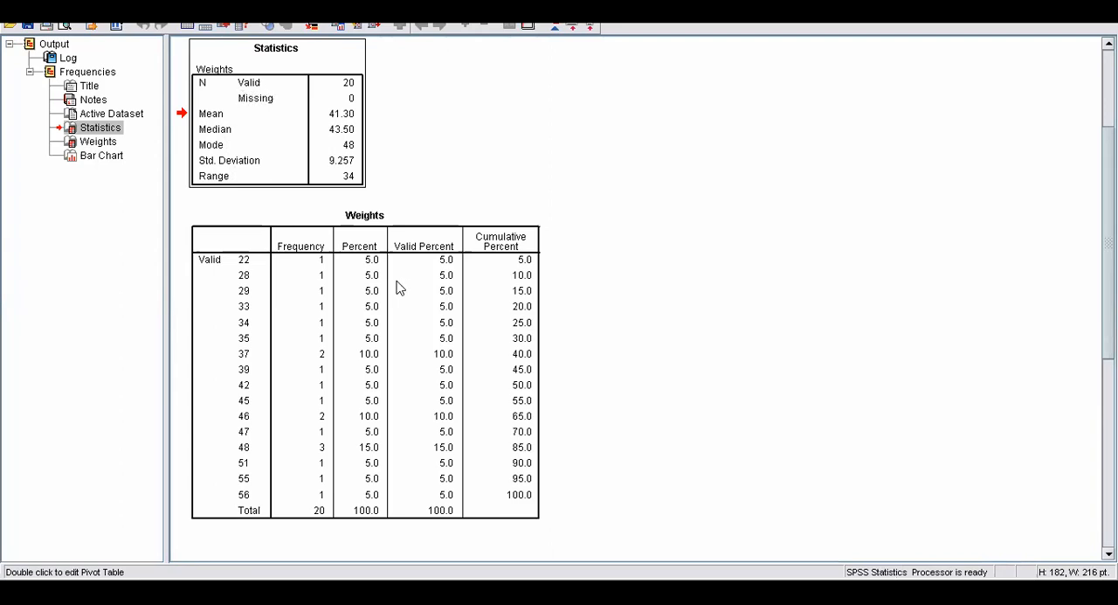
pyautogui.click(242, 268)
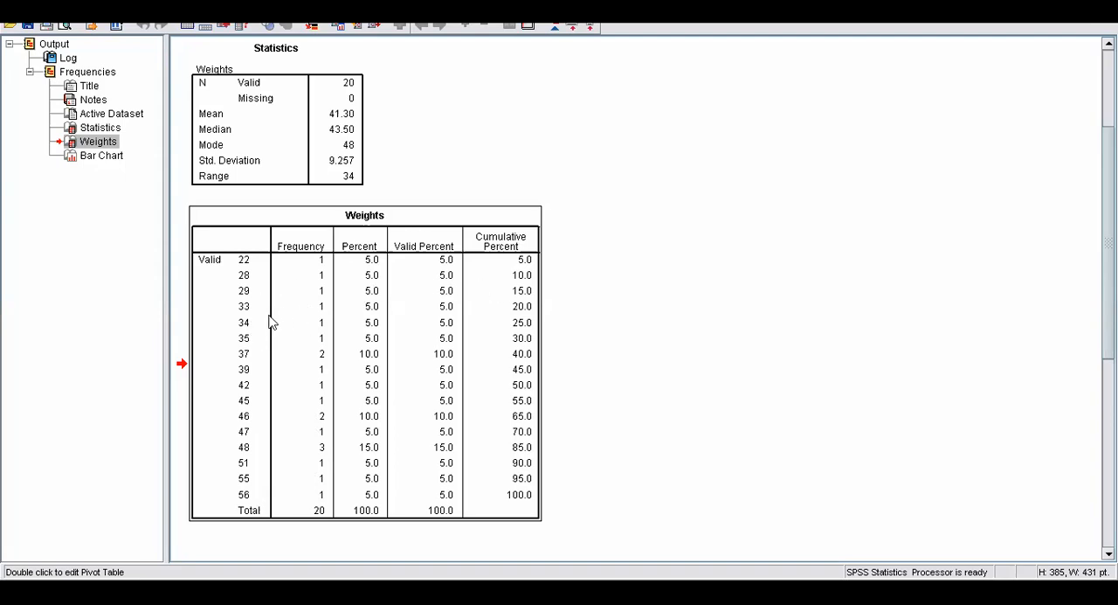
pyautogui.click(268, 147)
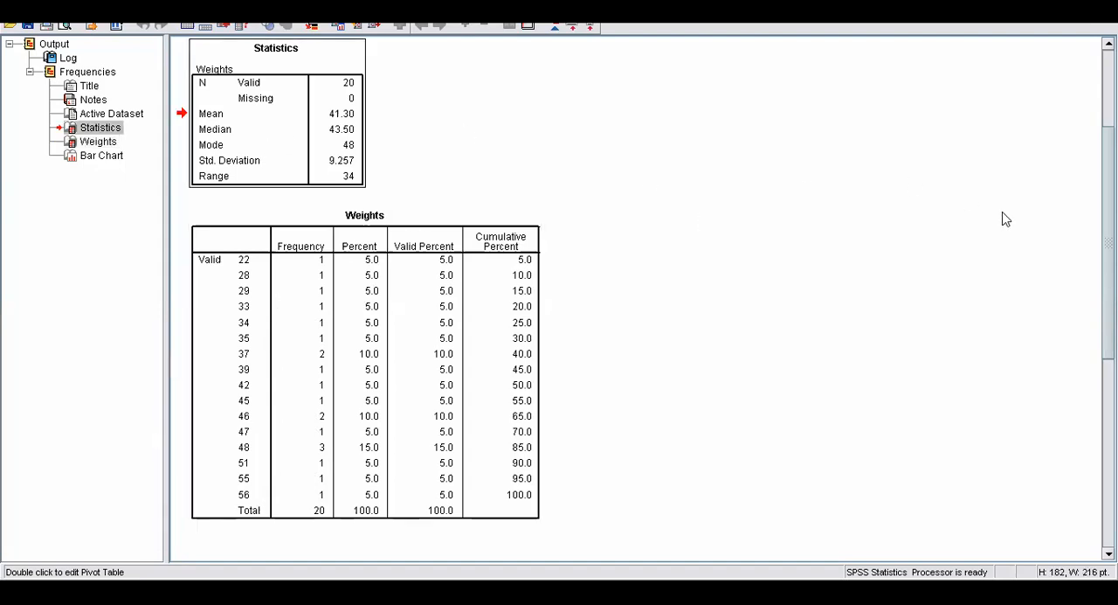
pyautogui.scroll(-3, 646, 280)
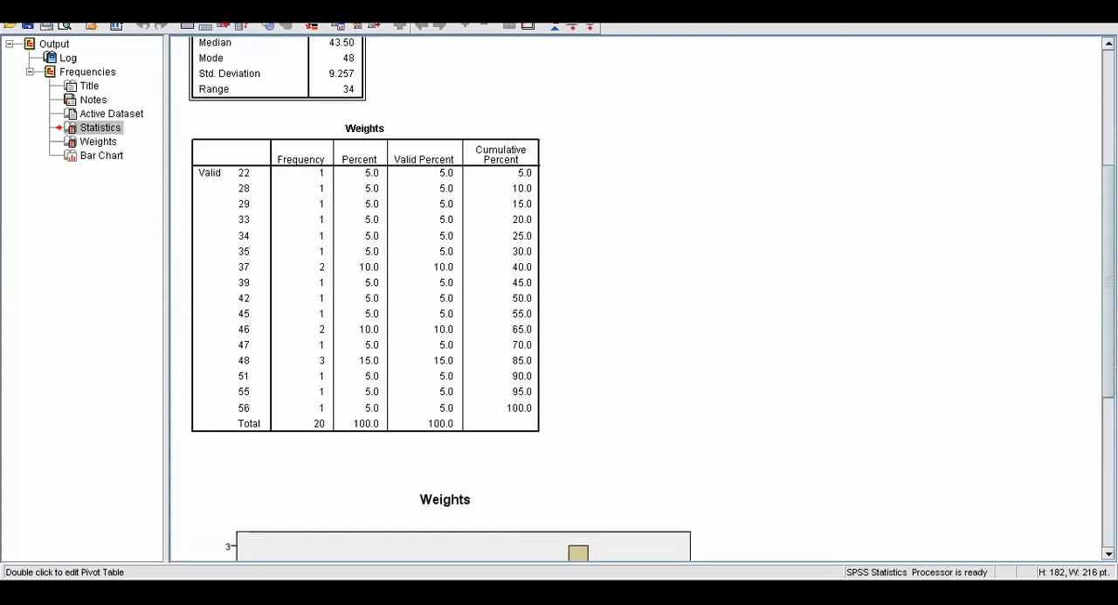
pyautogui.scroll(-3, 647, 288)
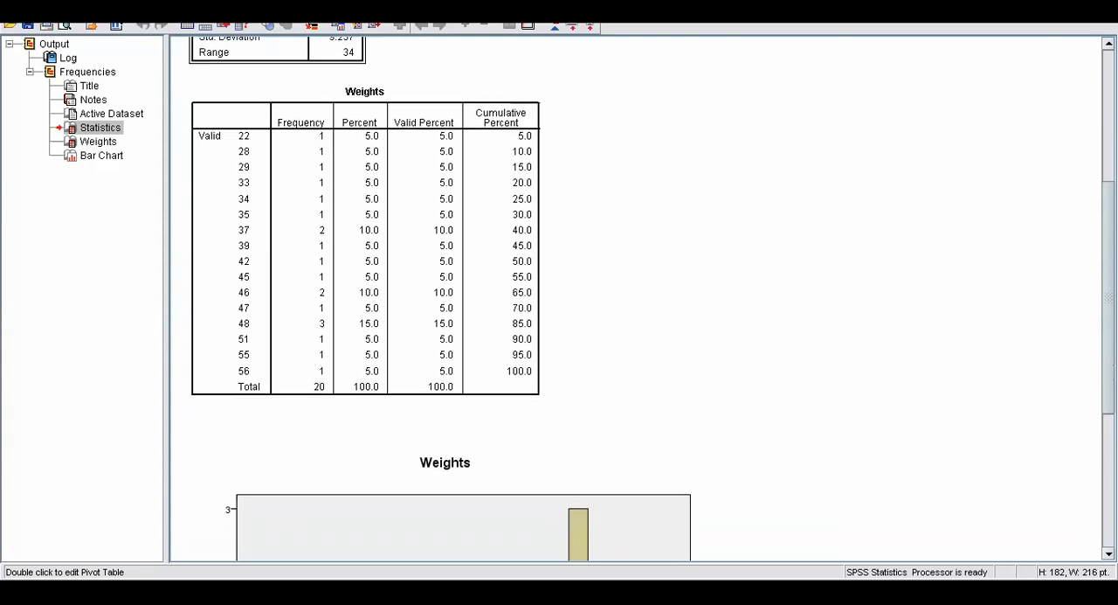
pyautogui.scroll(-5, 646, 297)
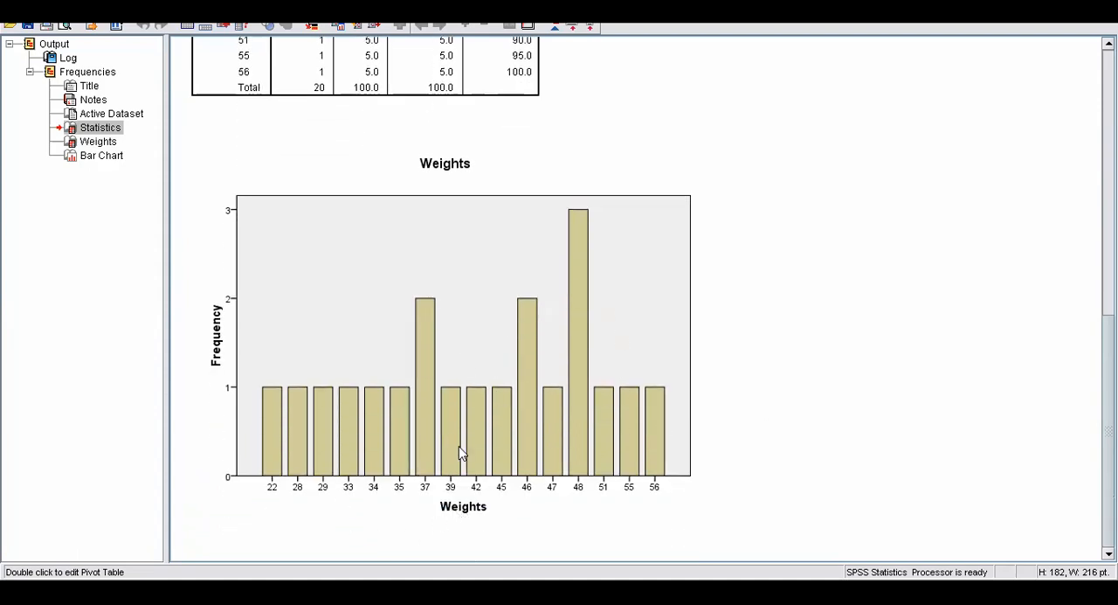
pyautogui.moveTo(1109, 411); pyautogui.dragTo(1109, 242)
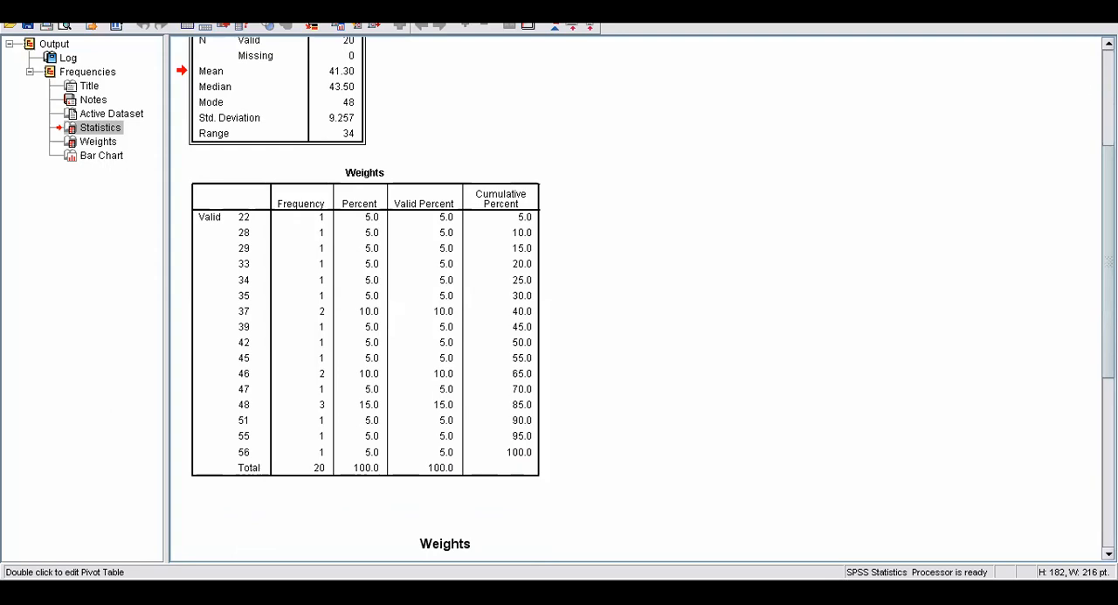
pyautogui.moveTo(1108, 242); pyautogui.dragTo(1109, 410)
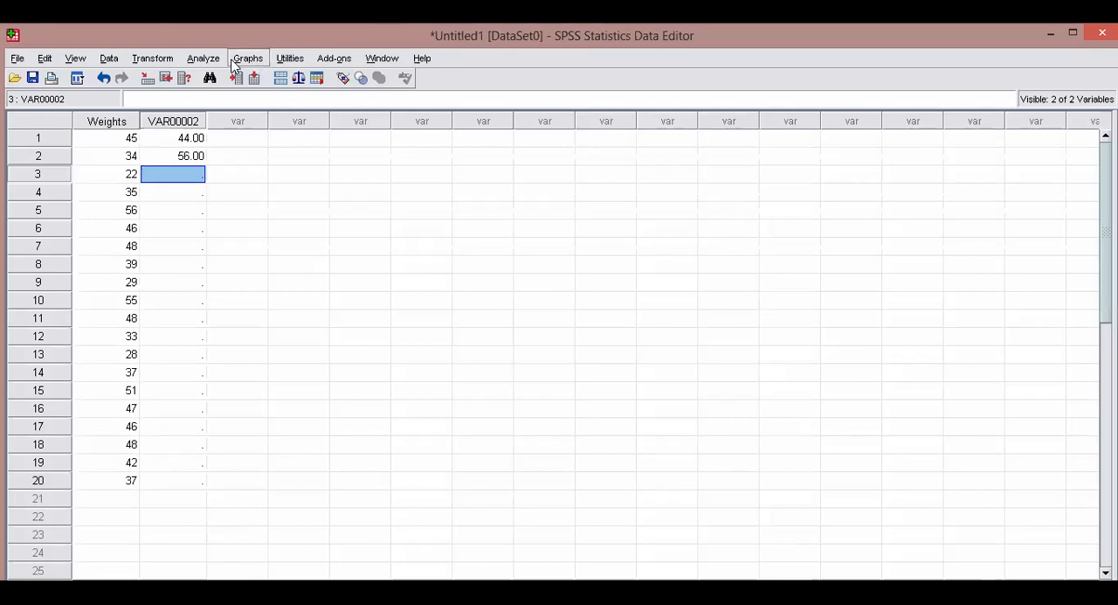
# Start defining a legacy simple bar chart that uses summaries for groups of cases.
pyautogui.click(202, 60)
pyautogui.click(202, 61)
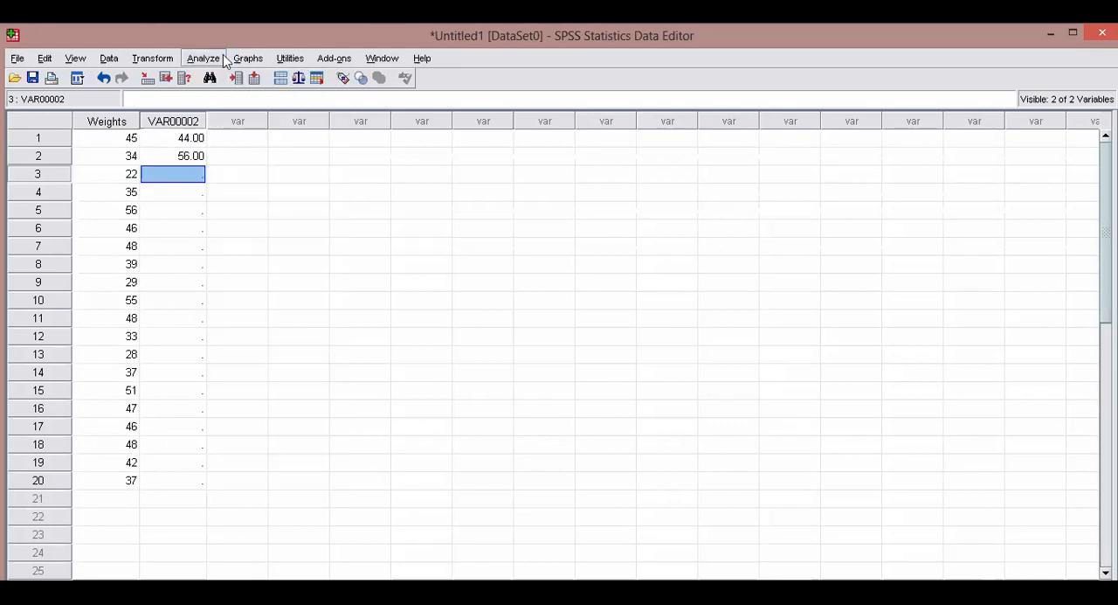
pyautogui.click(247, 59)
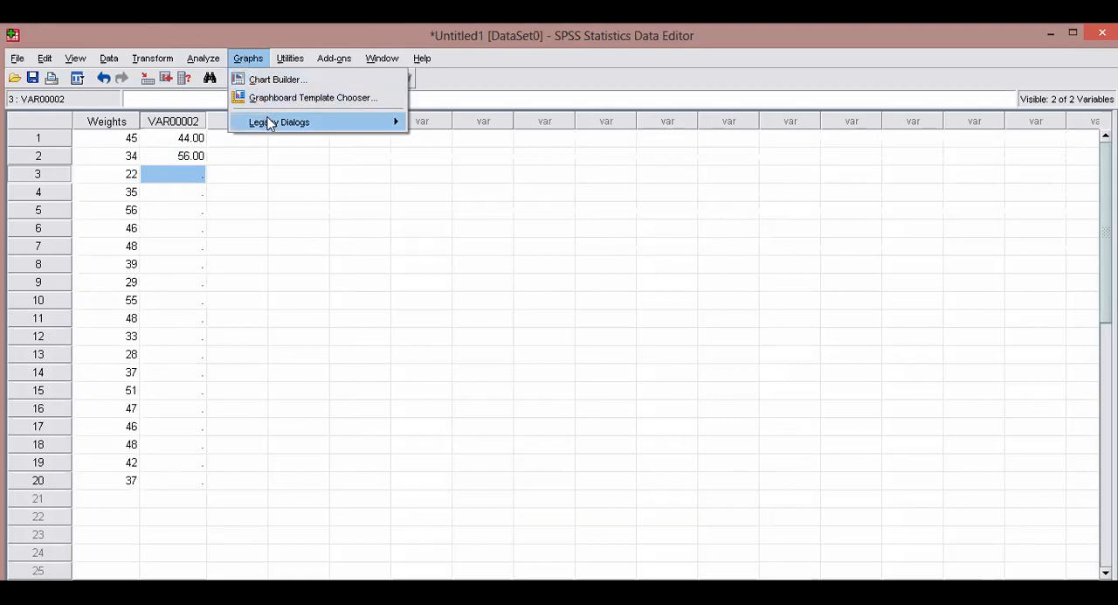
pyautogui.moveTo(340, 129)
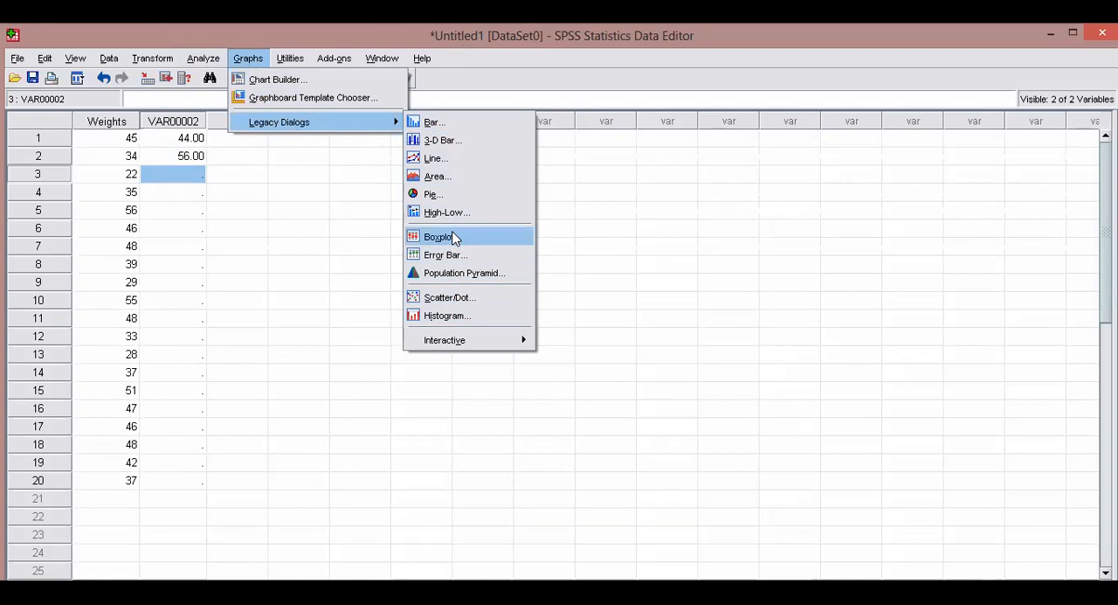
pyautogui.click(454, 129)
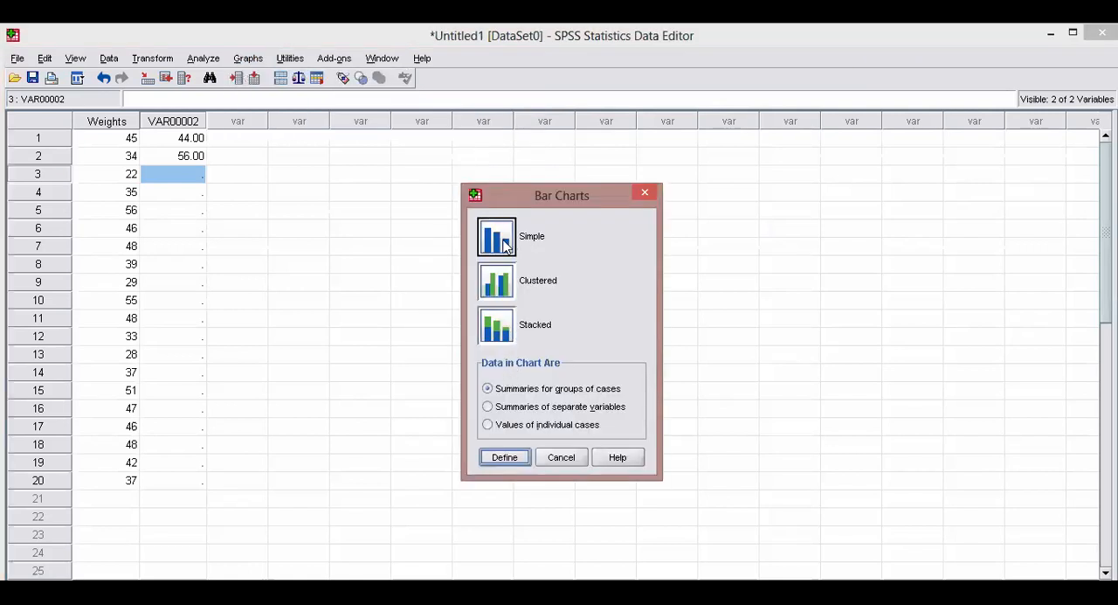
pyautogui.click(504, 252)
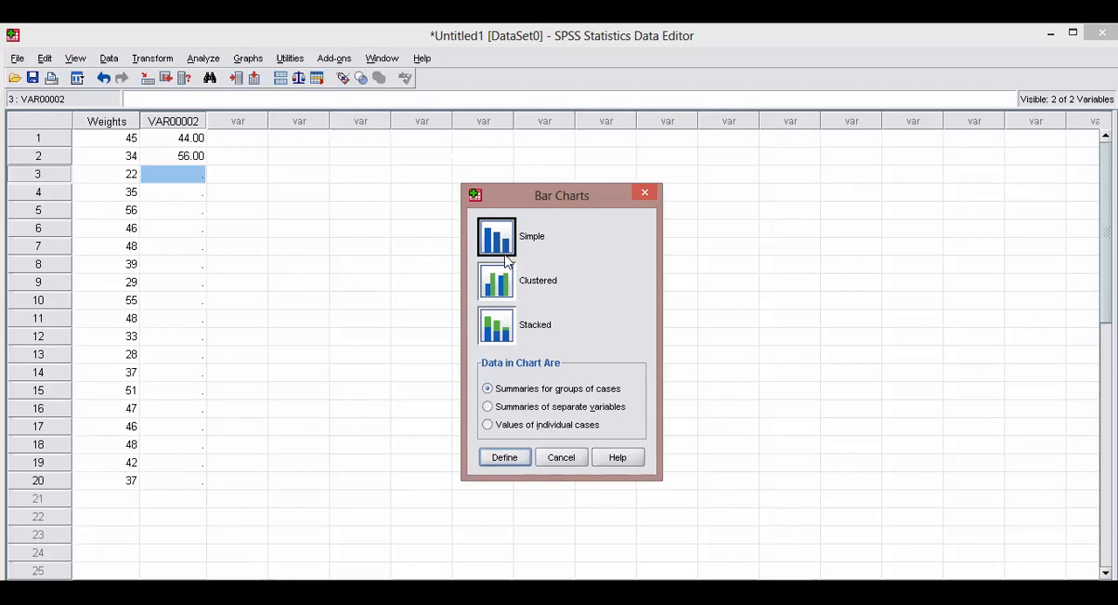
pyautogui.click(516, 389)
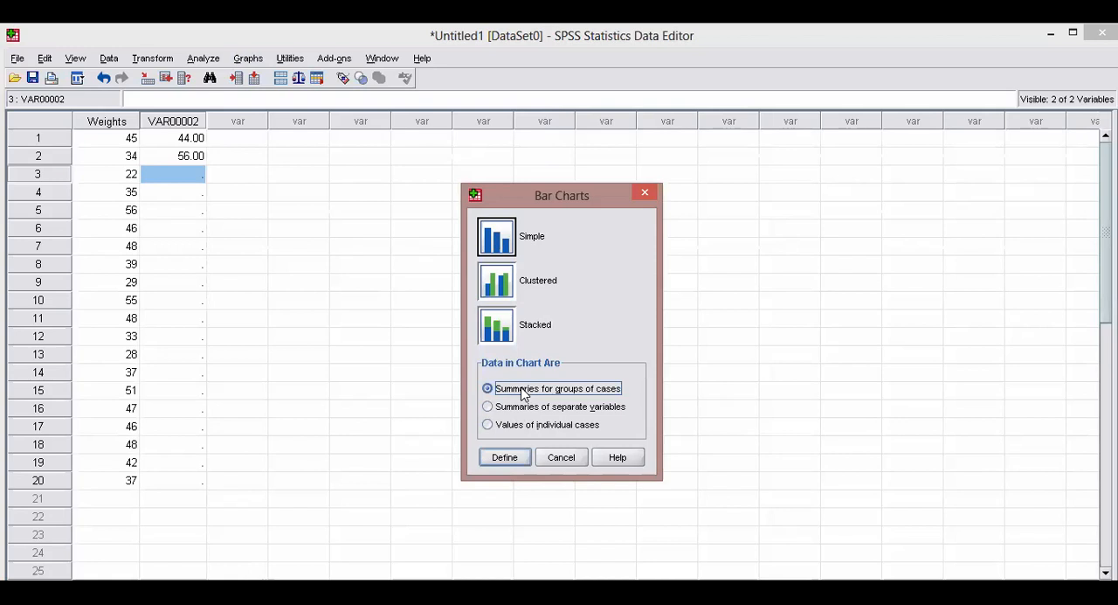
pyautogui.click(506, 459)
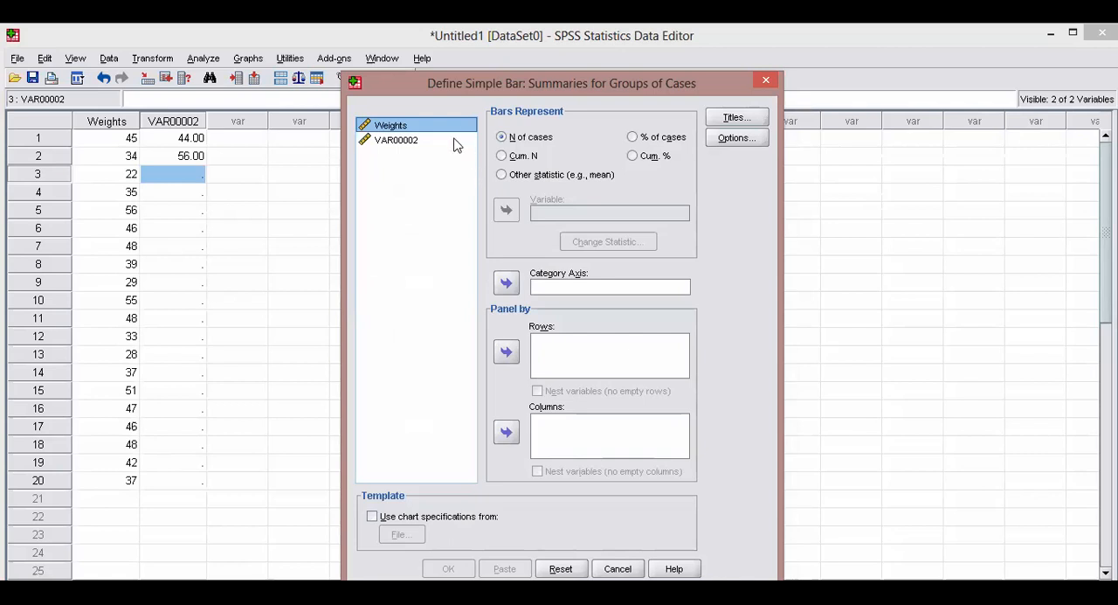
pyautogui.click(522, 140)
pyautogui.click(525, 176)
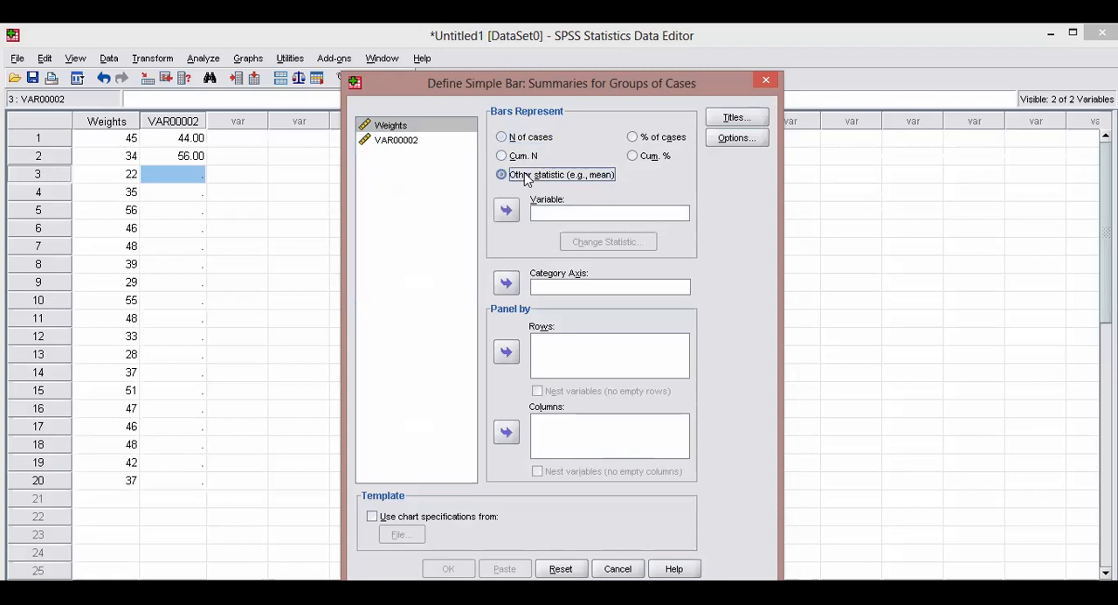
pyautogui.click(448, 129)
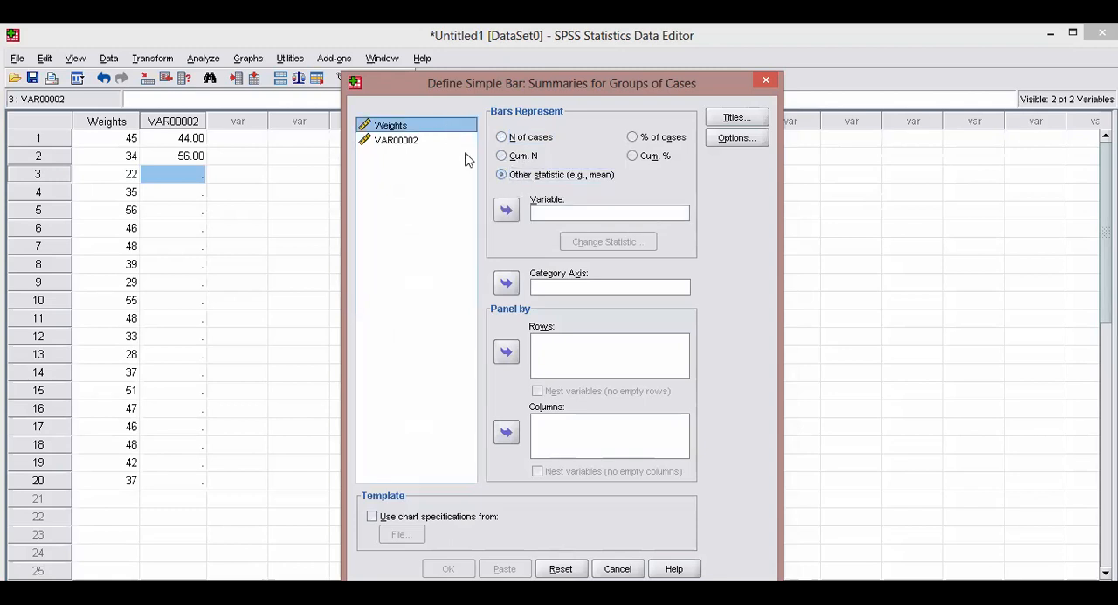
pyautogui.click(506, 210)
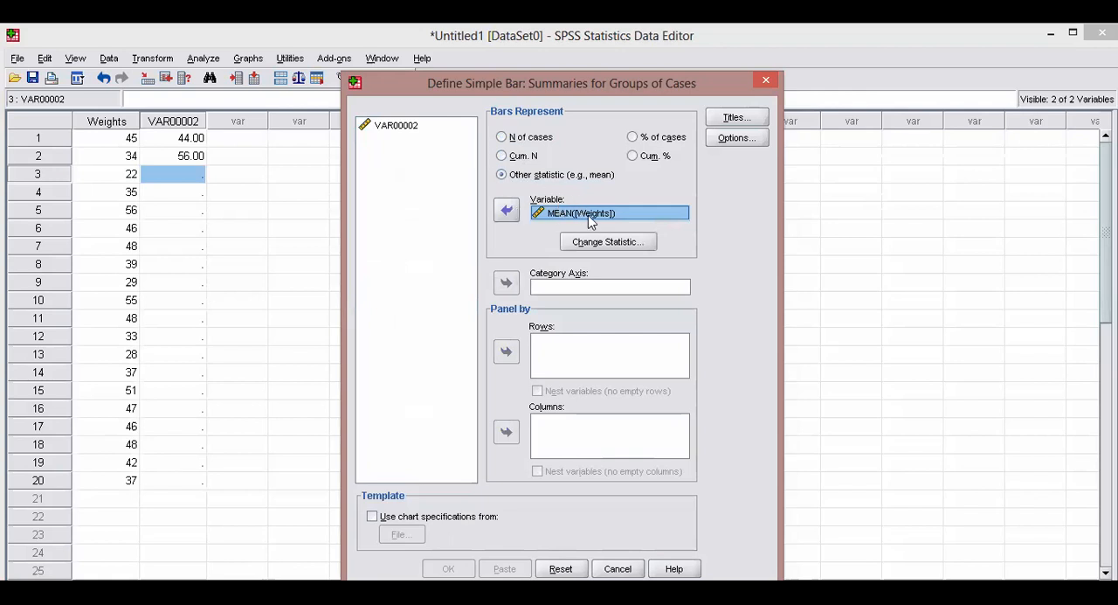
pyautogui.click(507, 210)
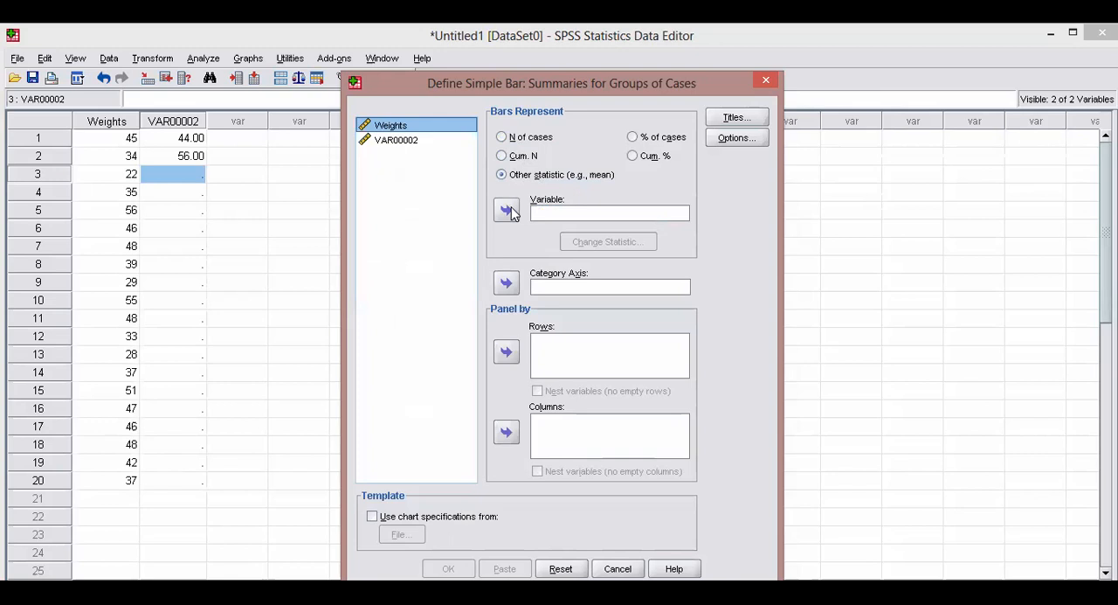
pyautogui.click(501, 137)
pyautogui.click(421, 220)
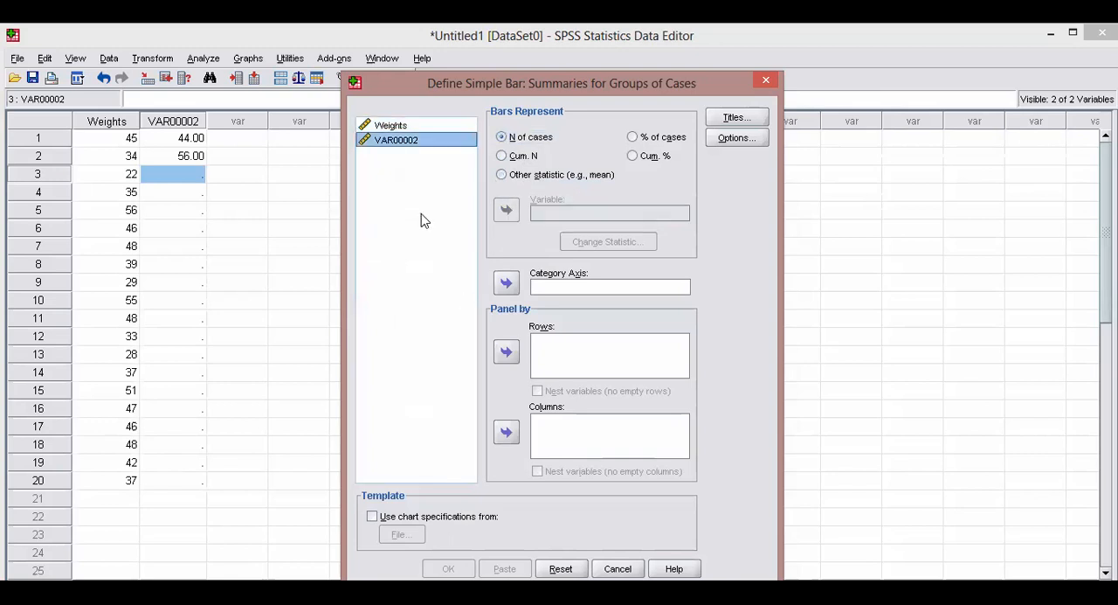
pyautogui.click(424, 128)
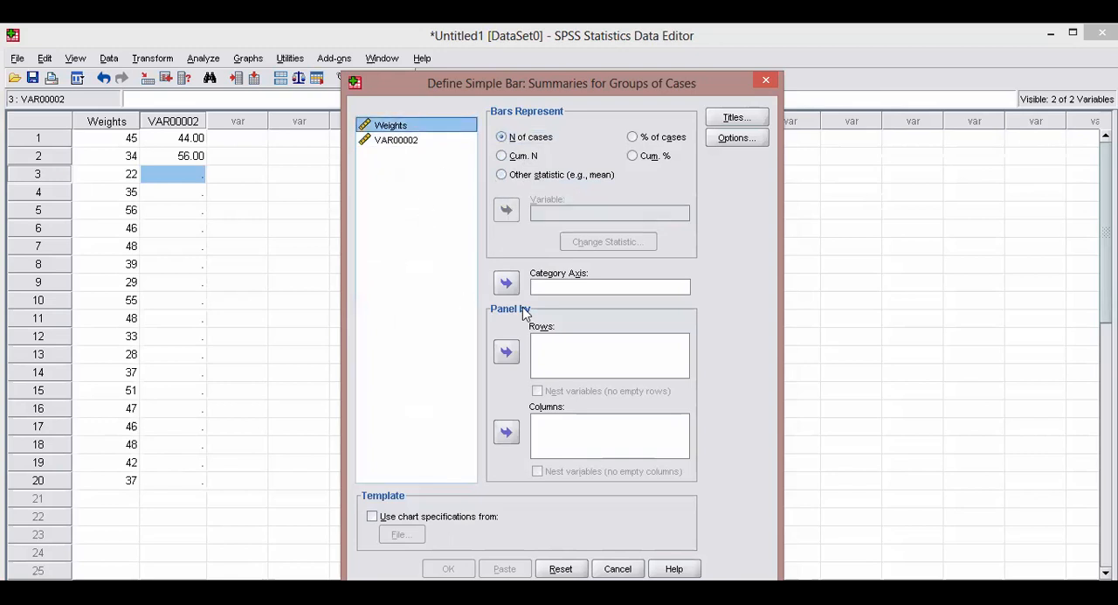
# Make the bars represent another statistic, using the mean of Weights.
pyautogui.click(539, 176)
pyautogui.click(427, 130)
pyautogui.click(505, 210)
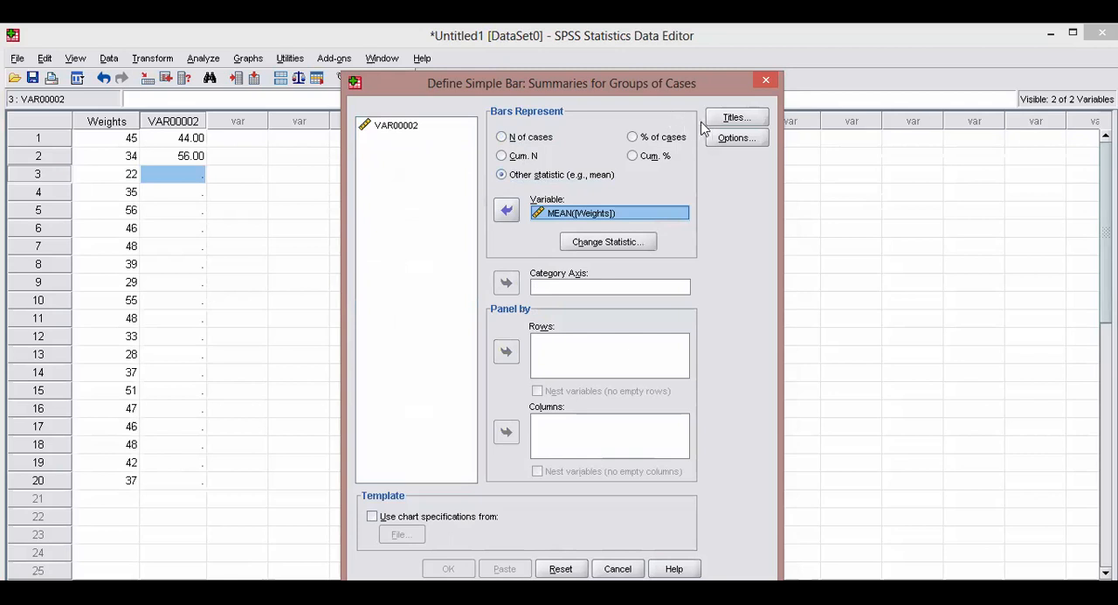
# Enter "Bar Chart" as the first title line of the chart.
pyautogui.click(732, 117)
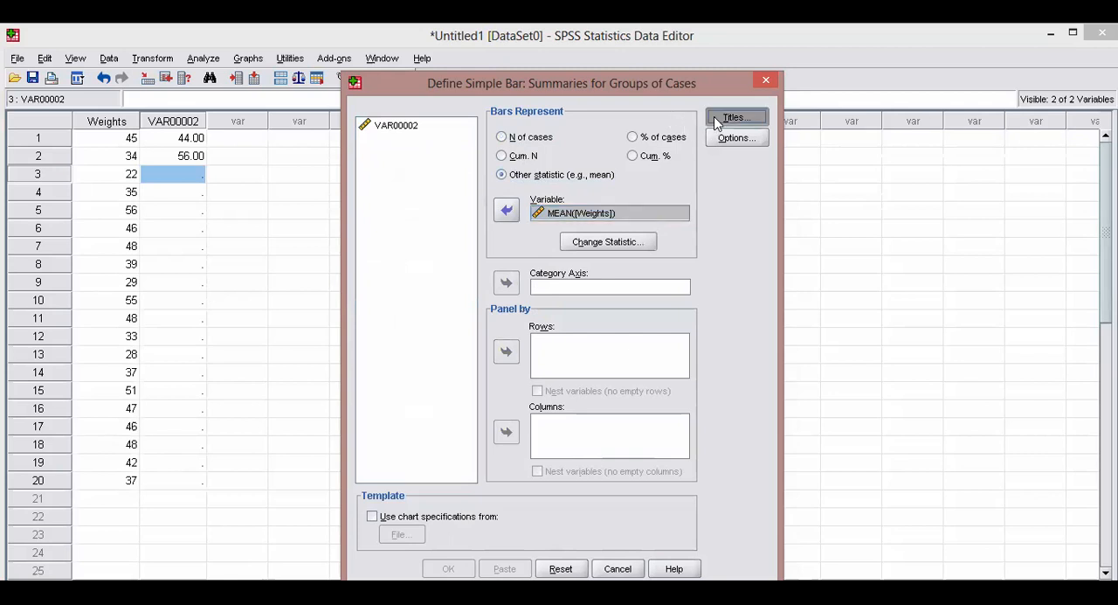
pyautogui.click(586, 271)
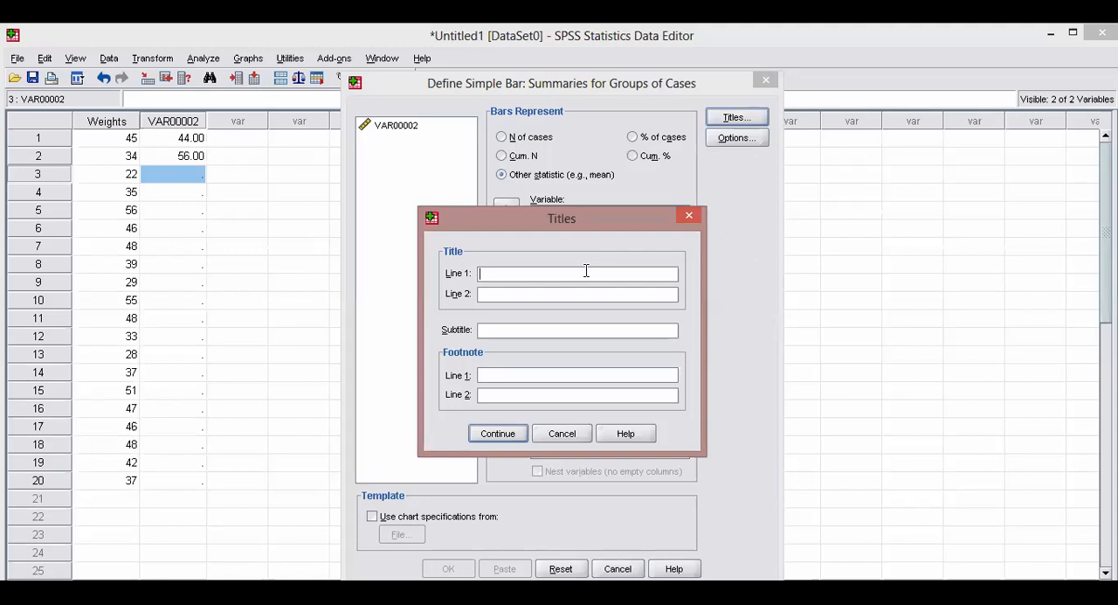
pyautogui.write('T')
pyautogui.write('Bar ')
pyautogui.write('Chart')
# Enter "Bar Chart of Weights" as the first footnote line of the chart.
pyautogui.write('Bar ')
pyautogui.write('Char')
pyautogui.write('t of ')
pyautogui.write('W')
pyautogui.write('eight')
pyautogui.write('s')
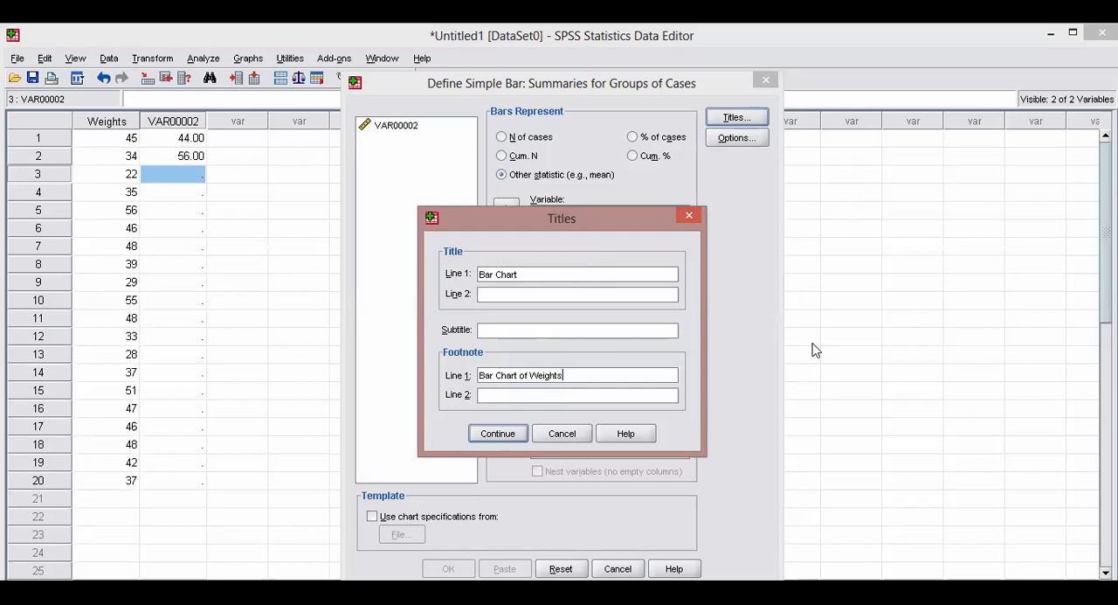
# Prefix the chart's footnote with "Table 1:" and accept the titles.
pyautogui.click(480, 374)
pyautogui.write('Table ')
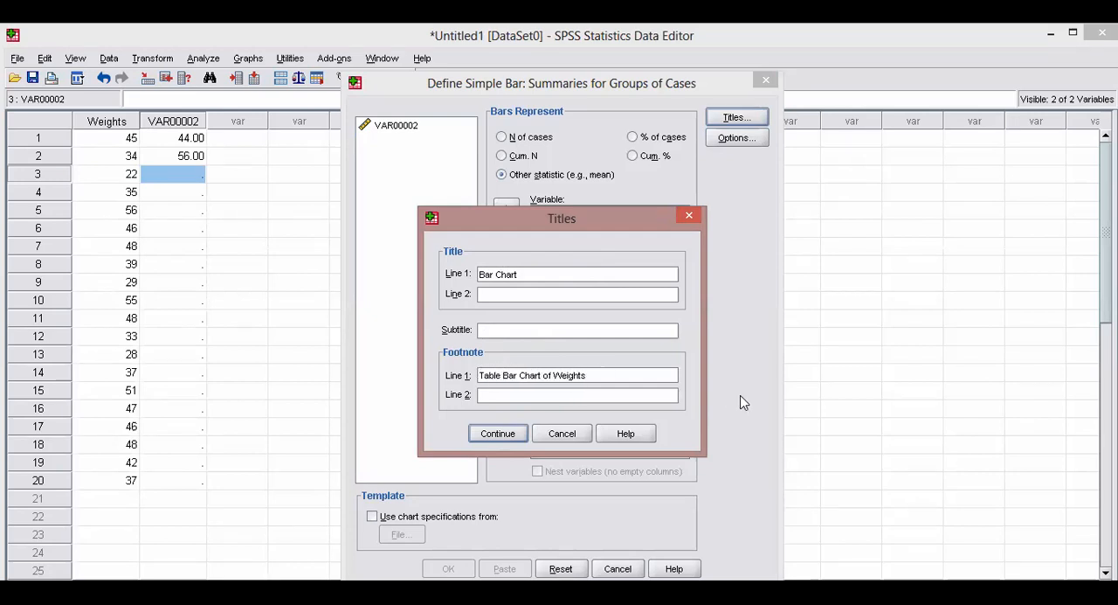
pyautogui.write('1:')
pyautogui.click(498, 435)
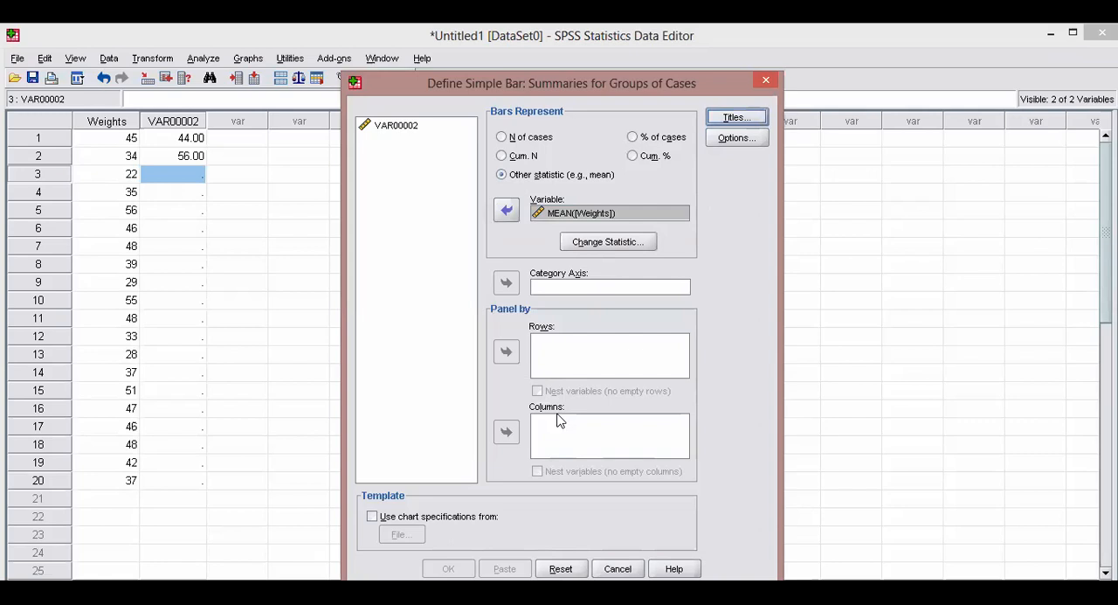
pyautogui.click(455, 366)
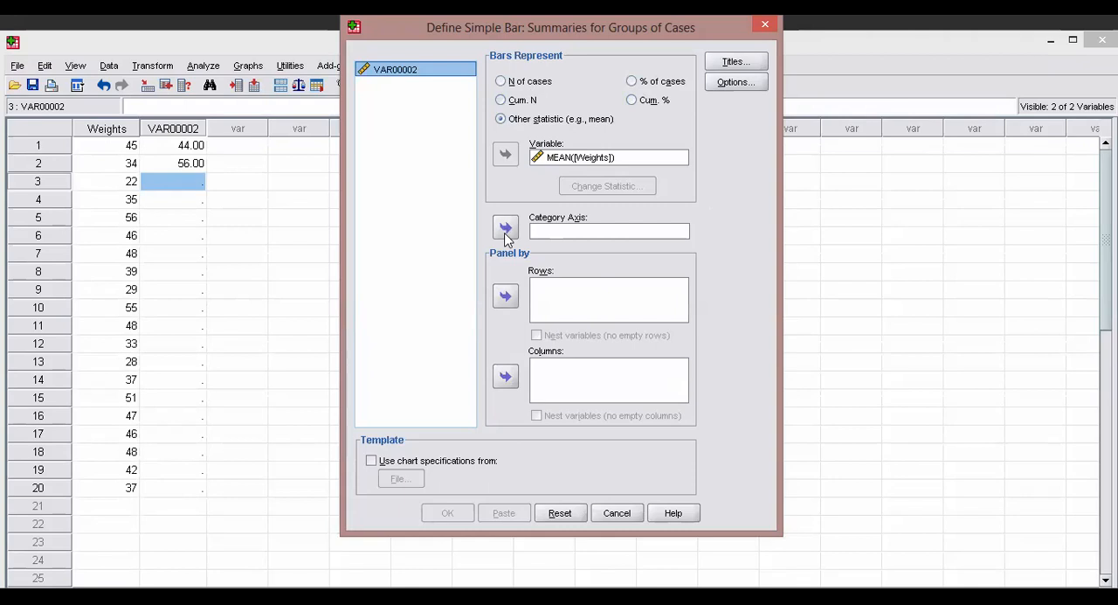
pyautogui.click(413, 465)
pyautogui.click(414, 467)
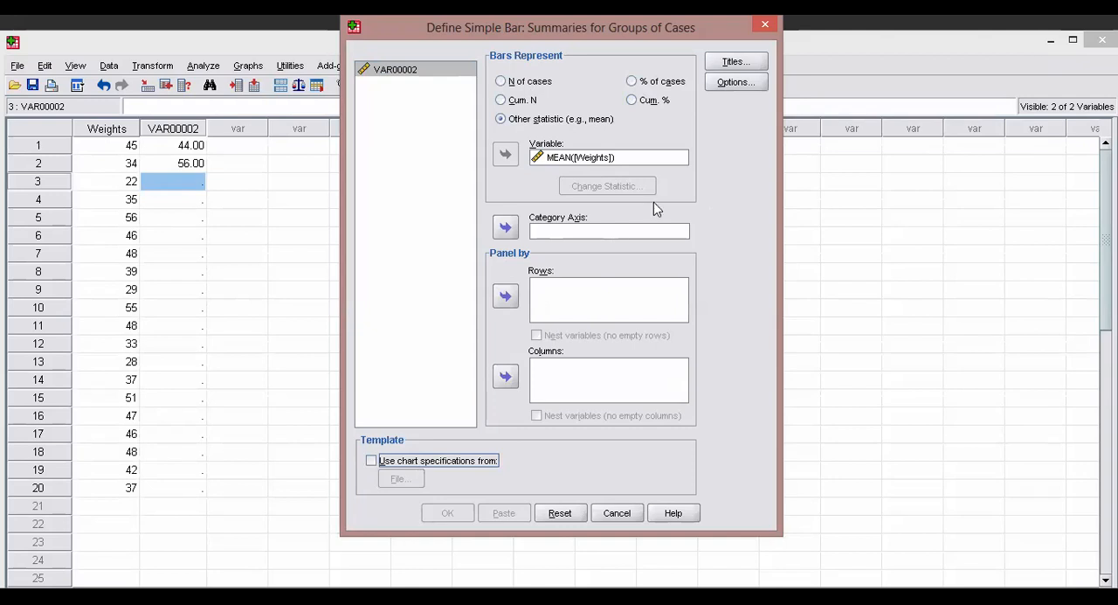
pyautogui.click(749, 61)
pyautogui.click(514, 382)
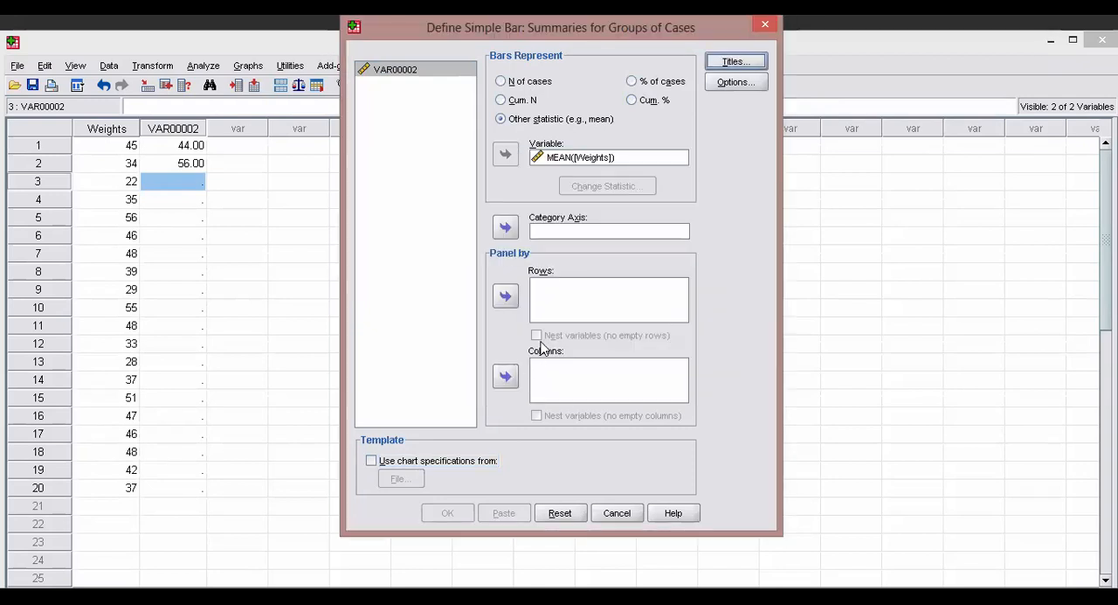
# Remove the mean of Weights from the bar statistic and assign VAR00002 to the category axis.
pyautogui.click(440, 73)
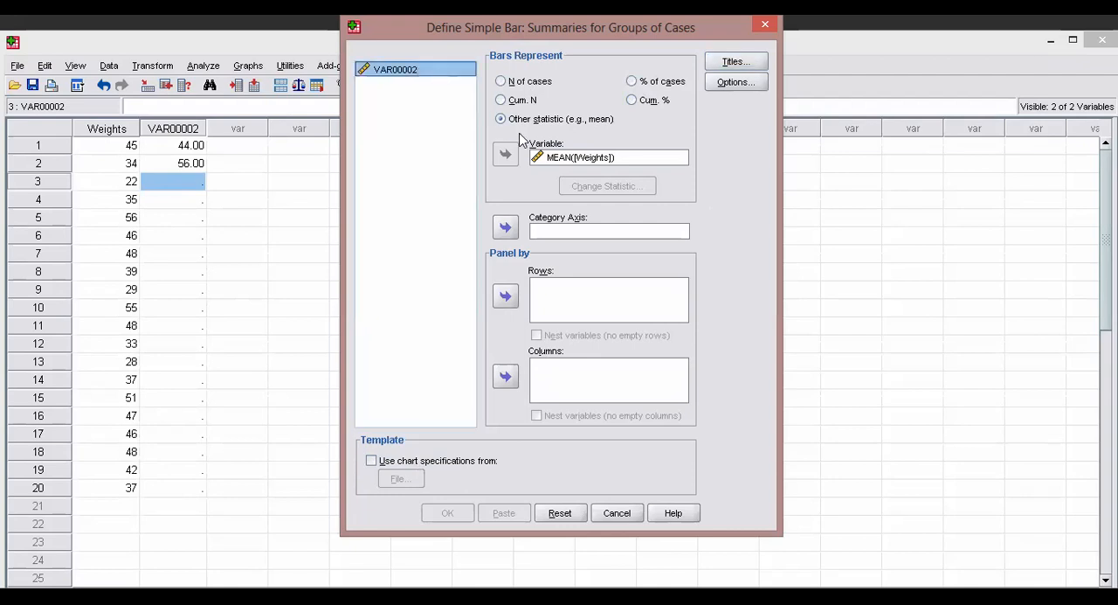
pyautogui.click(539, 157)
pyautogui.click(505, 154)
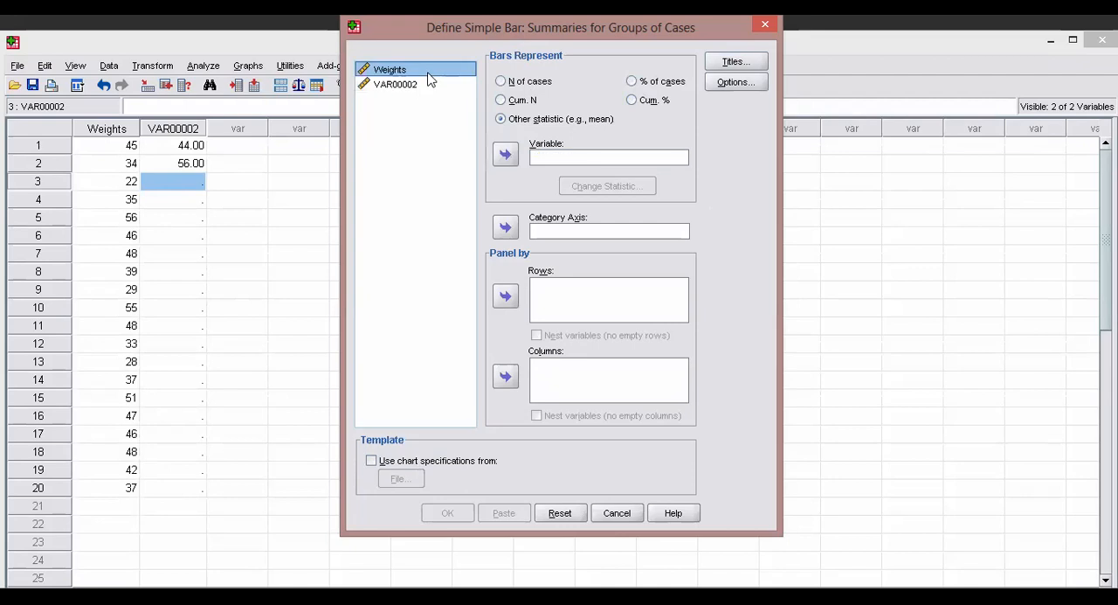
pyautogui.click(427, 85)
pyautogui.click(510, 229)
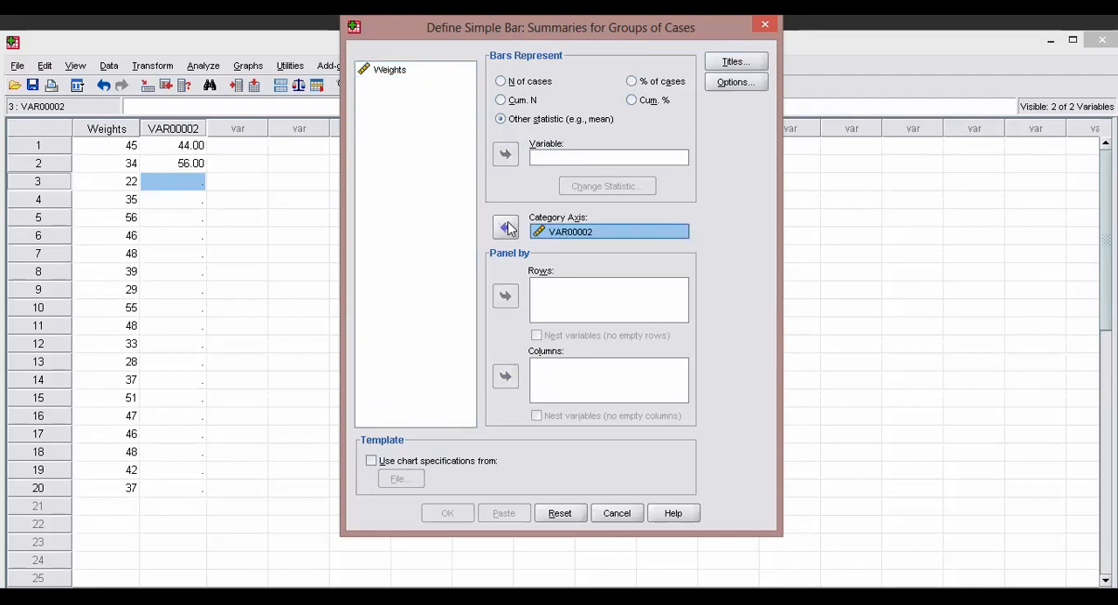